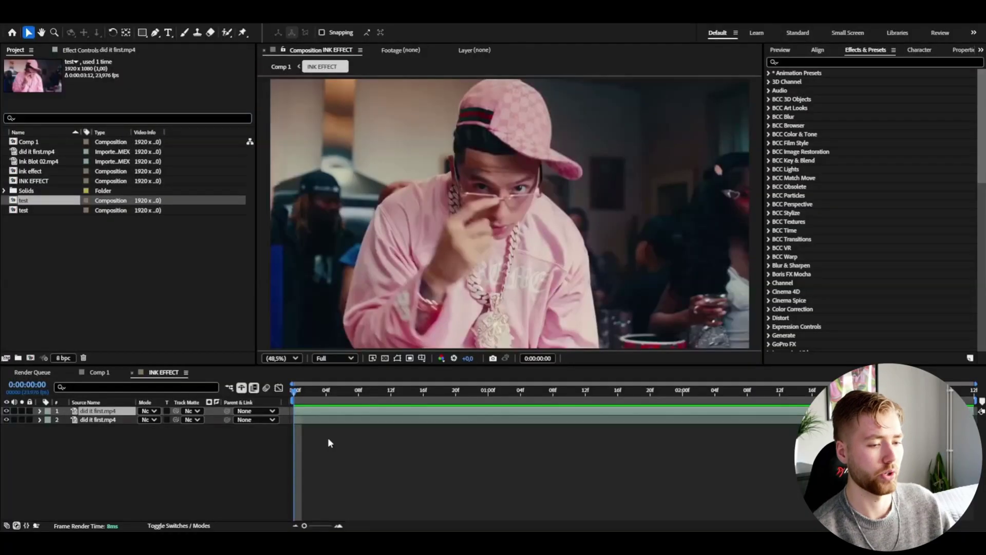
- Compare the two stacked did it first.mp4 clips by temporarily hiding the upper layer at the composition's start
{"action": "left_click_drag", "start_coordinate": [298, 391], "coordinate": [347, 386]}
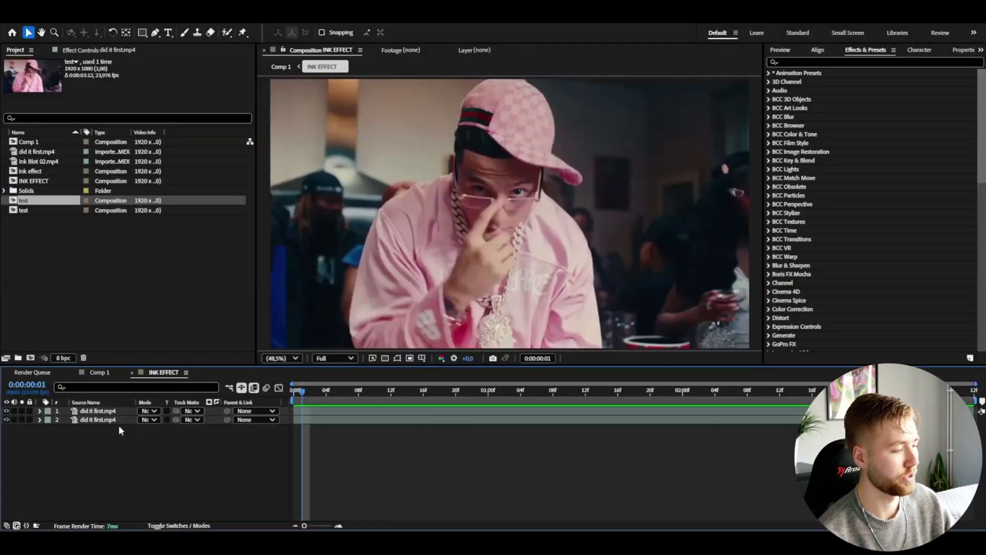
{"action": "left_click", "coordinate": [6, 411]}
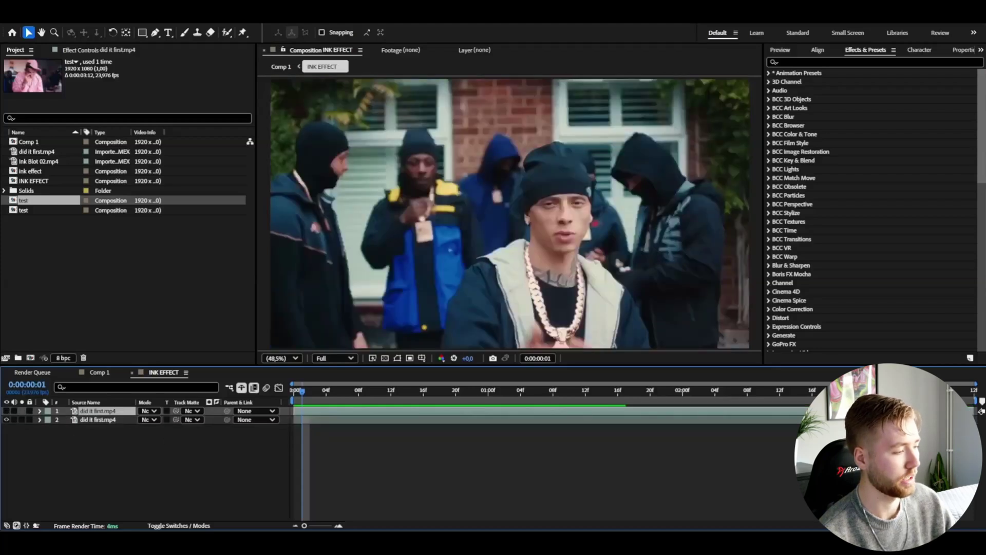
{"action": "left_click", "coordinate": [6, 411]}
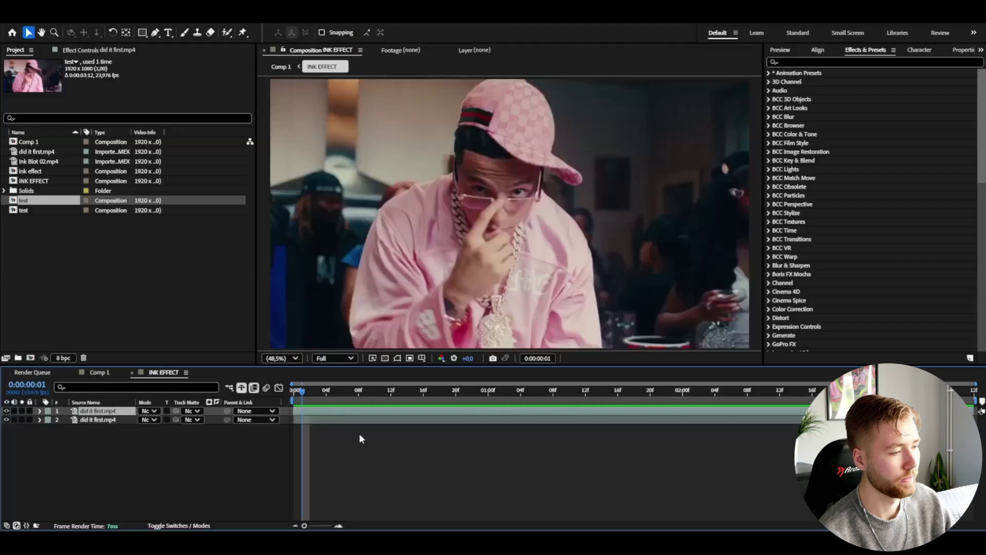
{"action": "left_click_drag", "start_coordinate": [303, 392], "coordinate": [264, 393]}
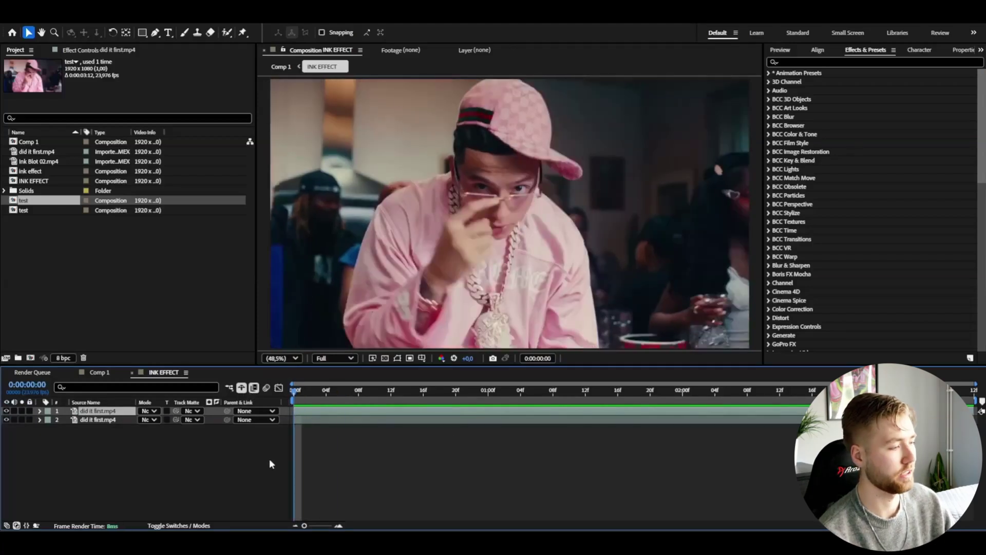
- Inspect the Time Remap keyframes of both did it first.mp4 layers at the composition's start and collapse their properties
{"action": "left_click", "coordinate": [123, 459]}
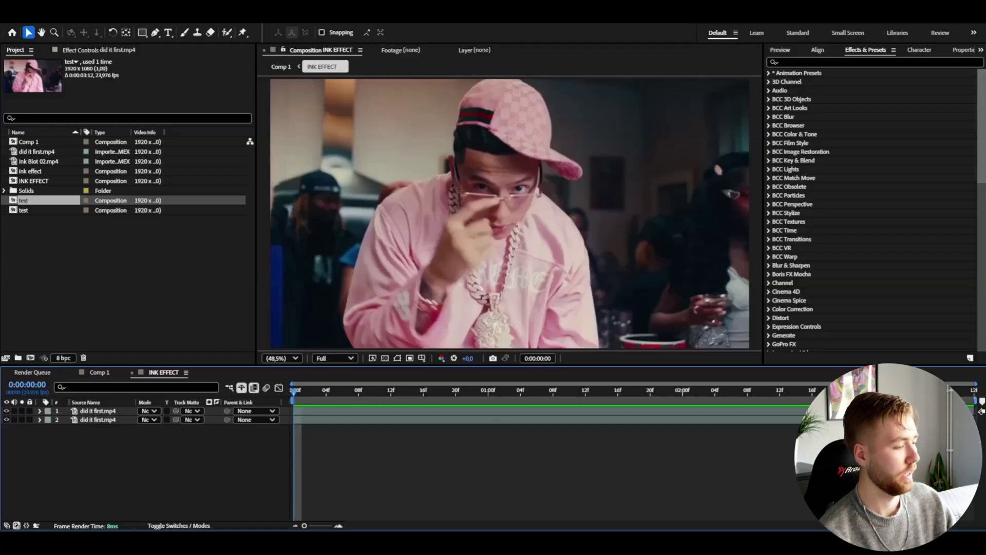
{"action": "left_click", "coordinate": [40, 412]}
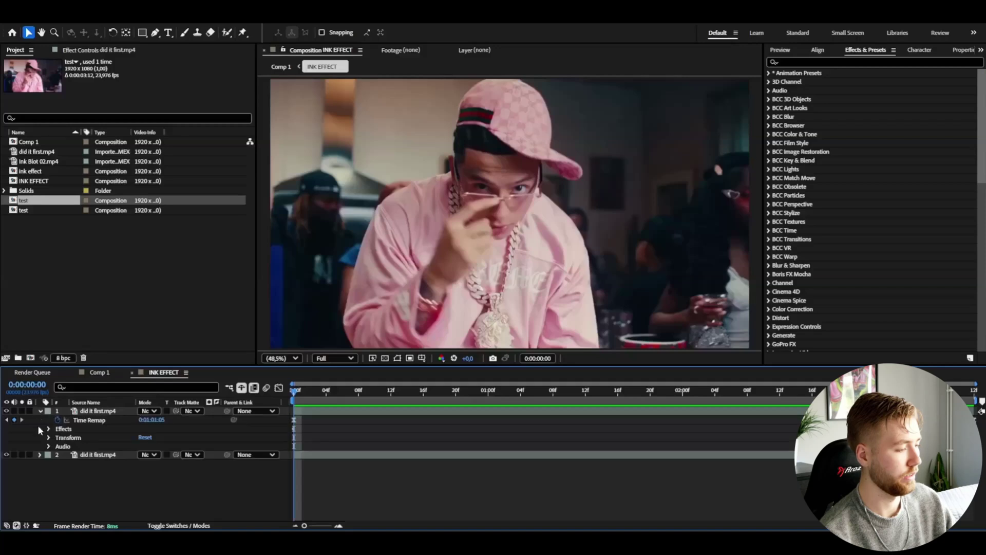
{"action": "left_click", "coordinate": [40, 455]}
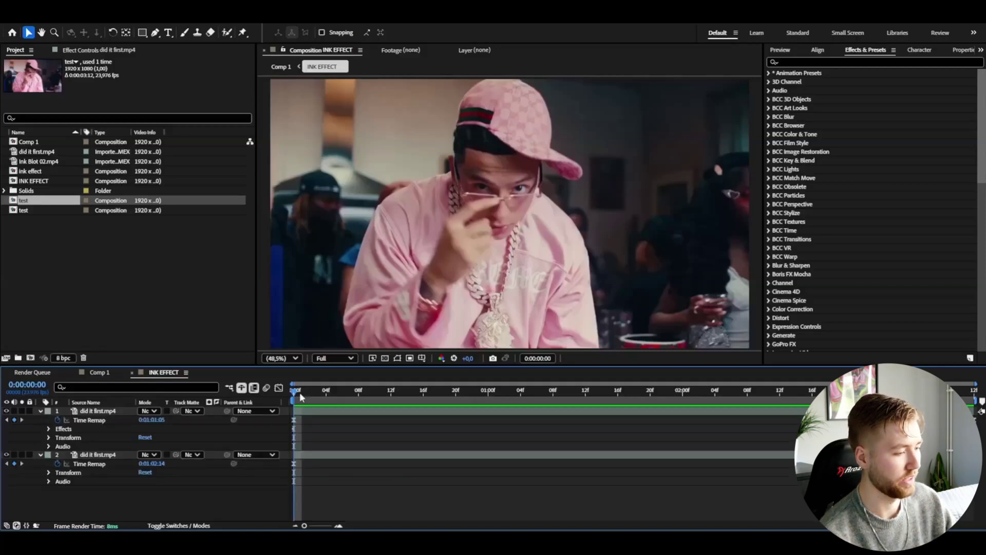
{"action": "mouse_move", "coordinate": [298, 393]}
{"action": "left_mouse_down"}
{"action": "mouse_move", "coordinate": [320, 393]}
{"action": "mouse_move", "coordinate": [293, 395]}
{"action": "left_mouse_up"}
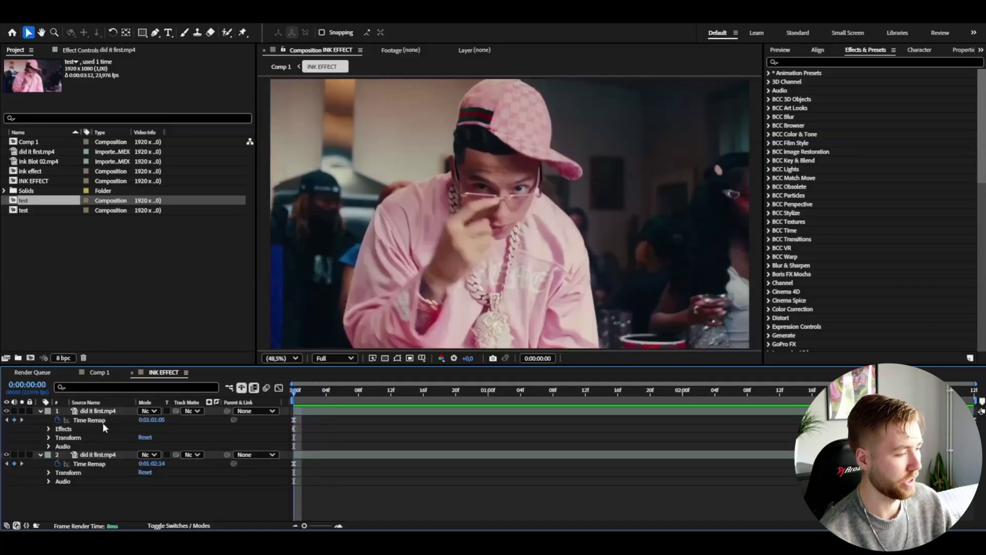
{"action": "left_click", "coordinate": [103, 421]}
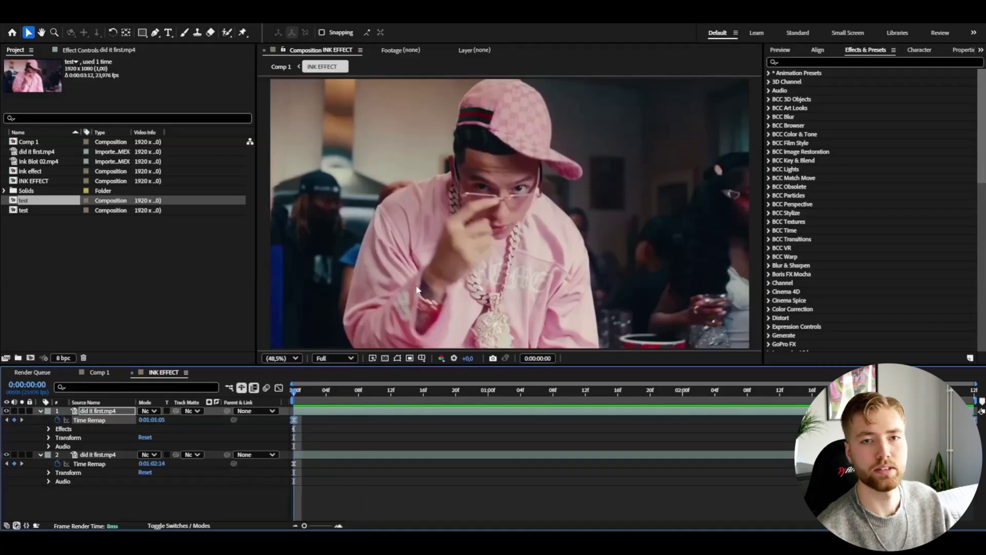
{"action": "mouse_move", "coordinate": [294, 393]}
{"action": "left_mouse_down"}
{"action": "mouse_move", "coordinate": [968, 399]}
{"action": "mouse_move", "coordinate": [294, 392]}
{"action": "left_mouse_up"}
{"action": "left_click", "coordinate": [40, 411]}
{"action": "left_click", "coordinate": [40, 420]}
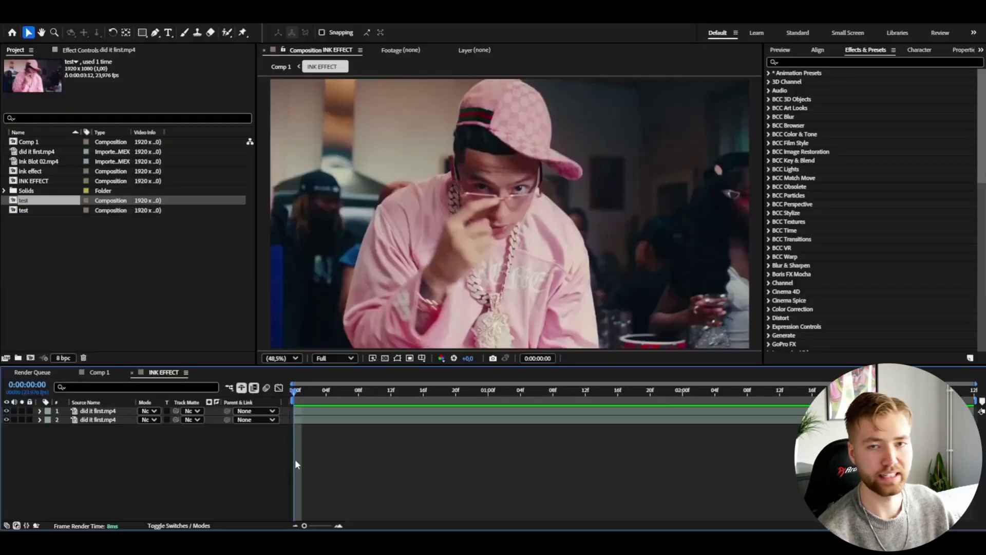
- Add Ink Blot 02.mp4 as the topmost layer of the INK EFFECT composition and preview the spreading ink
{"action": "mouse_move", "coordinate": [38, 161]}
{"action": "left_mouse_down"}
{"action": "mouse_move", "coordinate": [90, 403]}
{"action": "mouse_move", "coordinate": [299, 396]}
{"action": "mouse_move", "coordinate": [318, 406]}
{"action": "left_mouse_up"}
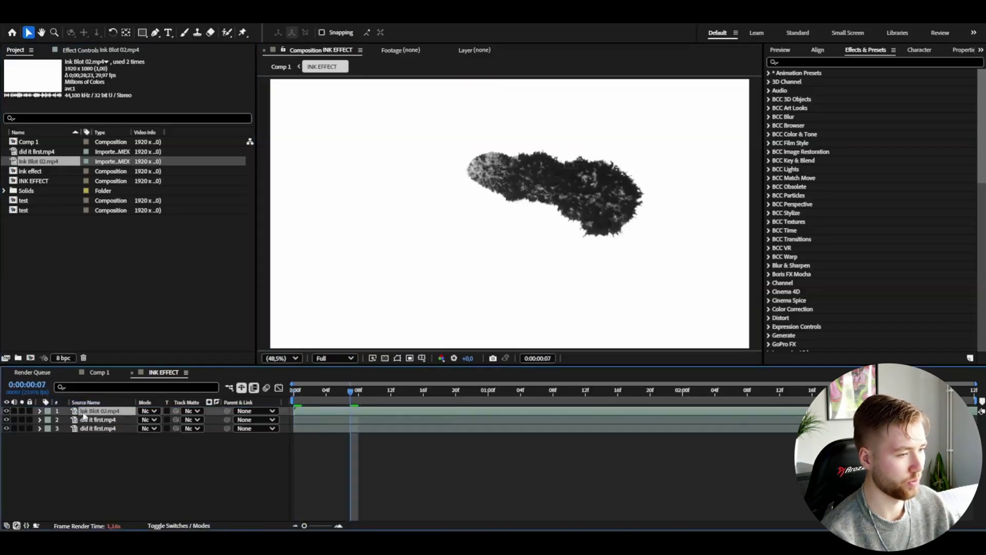
{"action": "left_click_drag", "start_coordinate": [364, 398], "coordinate": [731, 395]}
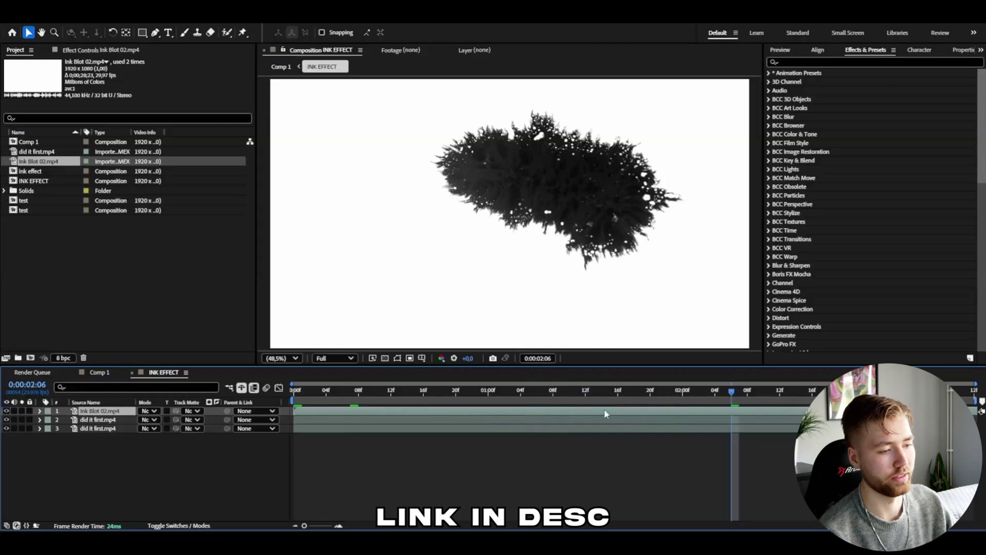
{"action": "key", "text": "space"}
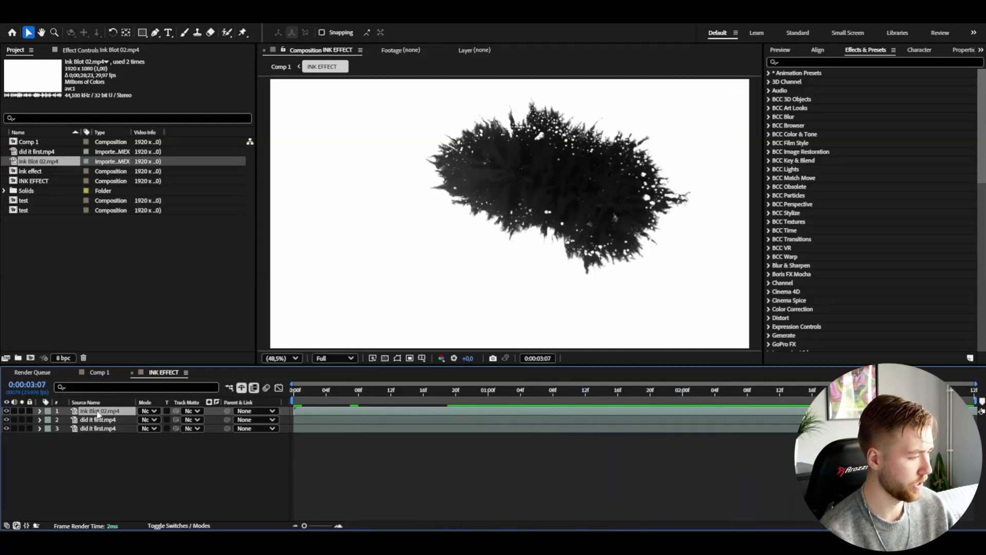
- Set Ink Blot 02.mp4 as the track matte of the upper did it first.mp4 layer
{"action": "left_click", "coordinate": [88, 423]}
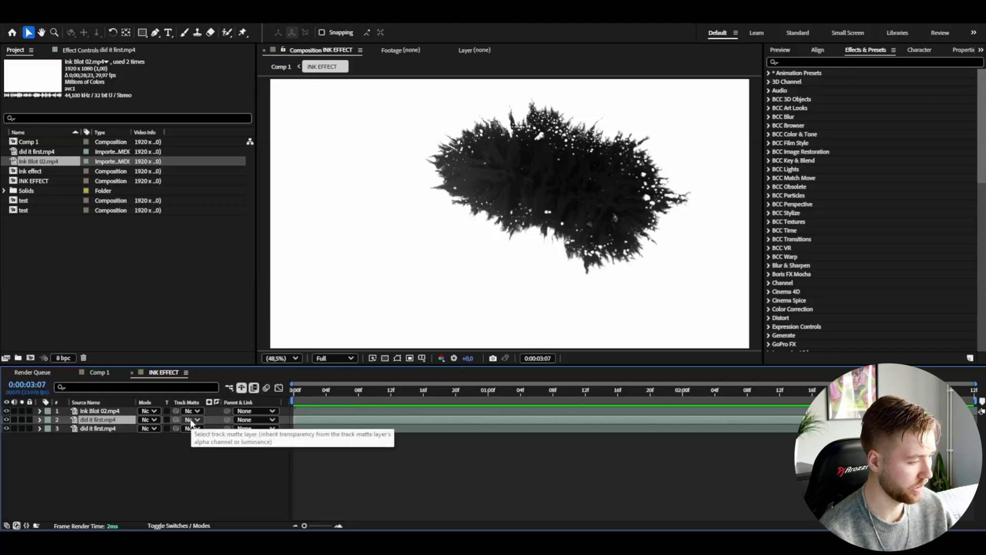
{"action": "left_click", "coordinate": [176, 526]}
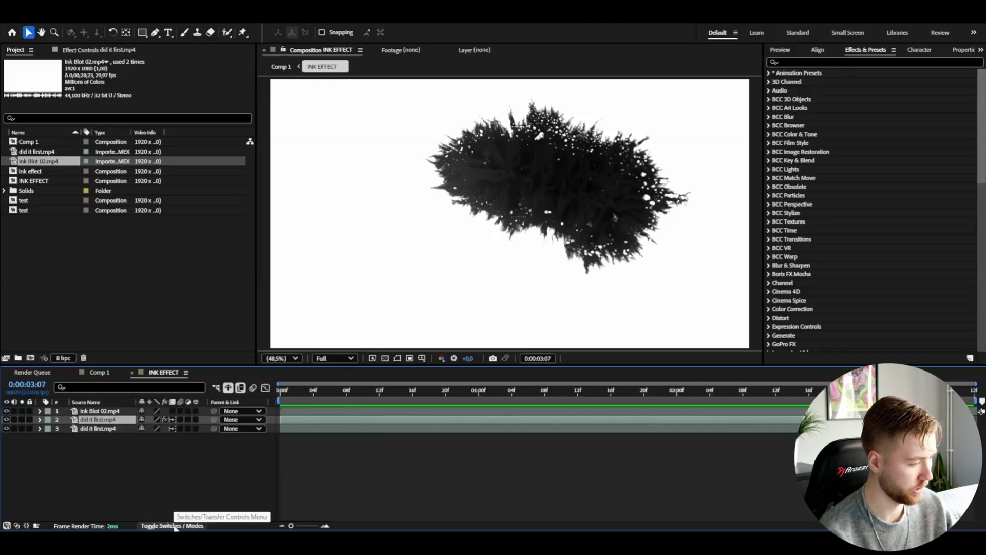
{"action": "left_click", "coordinate": [175, 526]}
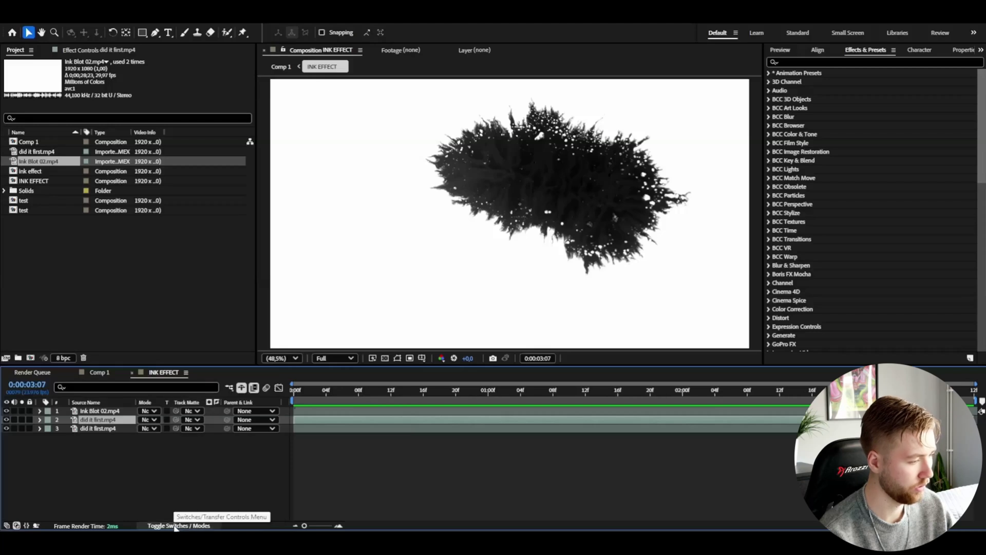
{"action": "left_click", "coordinate": [188, 420]}
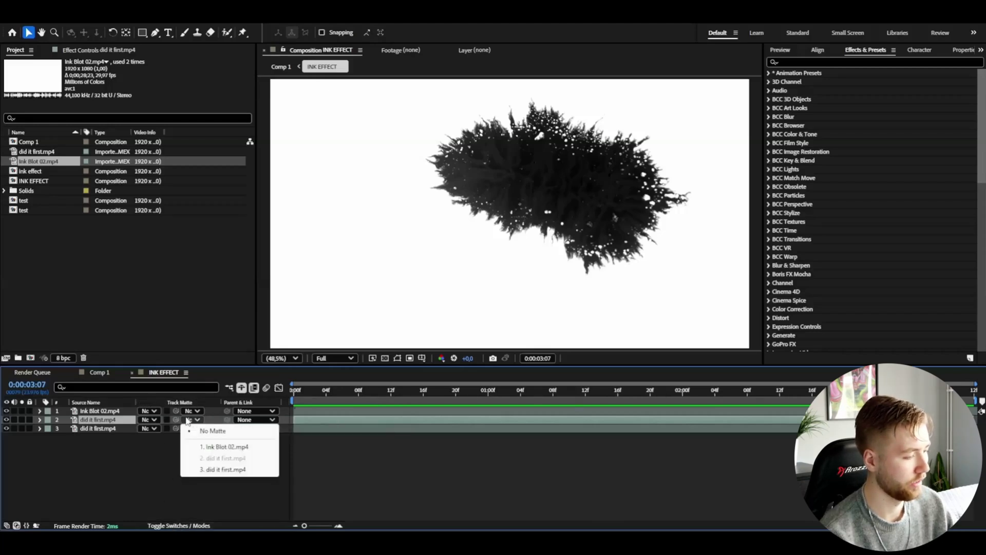
{"action": "left_click", "coordinate": [216, 450]}
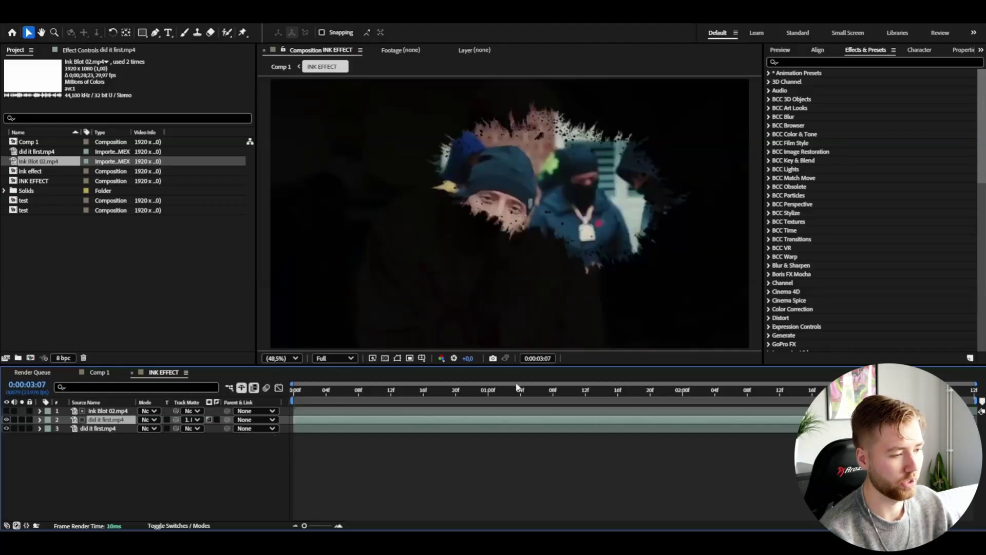
- Preview the ink reveal and compare the alpha and luma matte modes on the upper did it first.mp4 layer
{"action": "left_click_drag", "start_coordinate": [518, 389], "coordinate": [325, 399]}
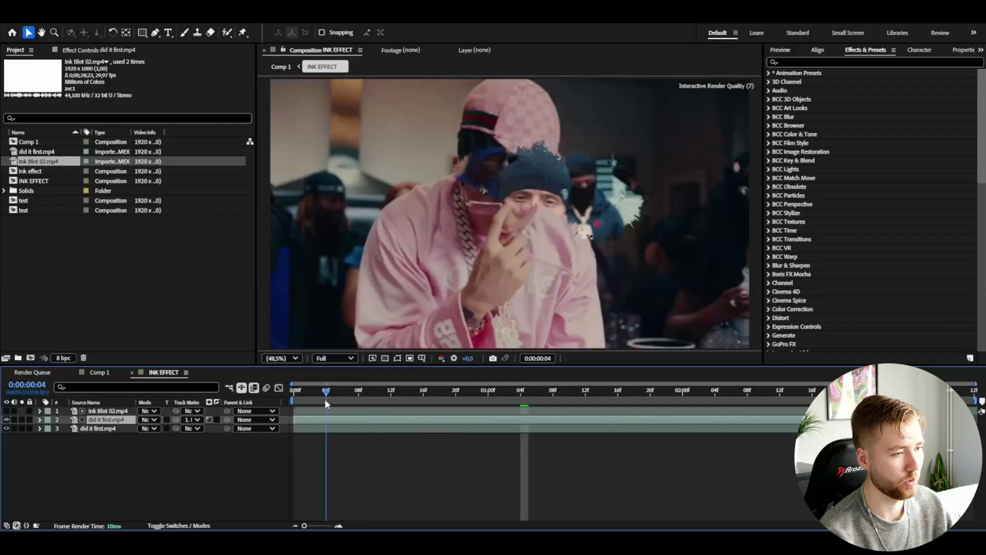
{"action": "key", "text": "space"}
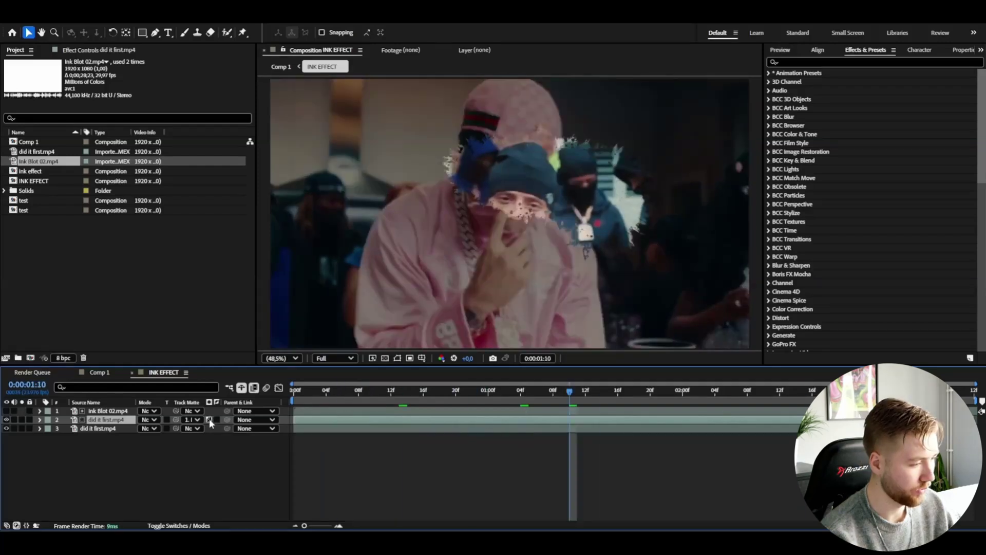
{"action": "left_click", "coordinate": [209, 420]}
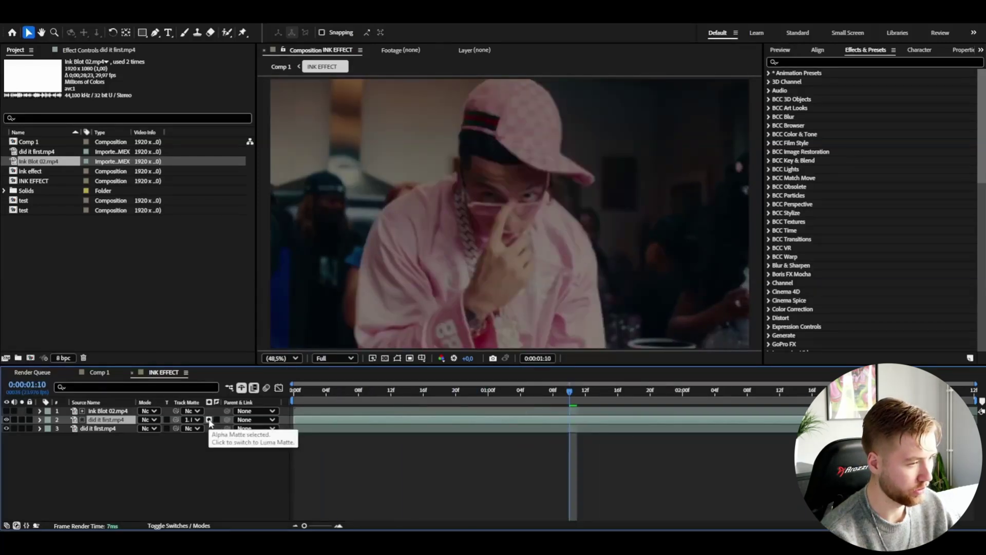
{"action": "left_click", "coordinate": [208, 420]}
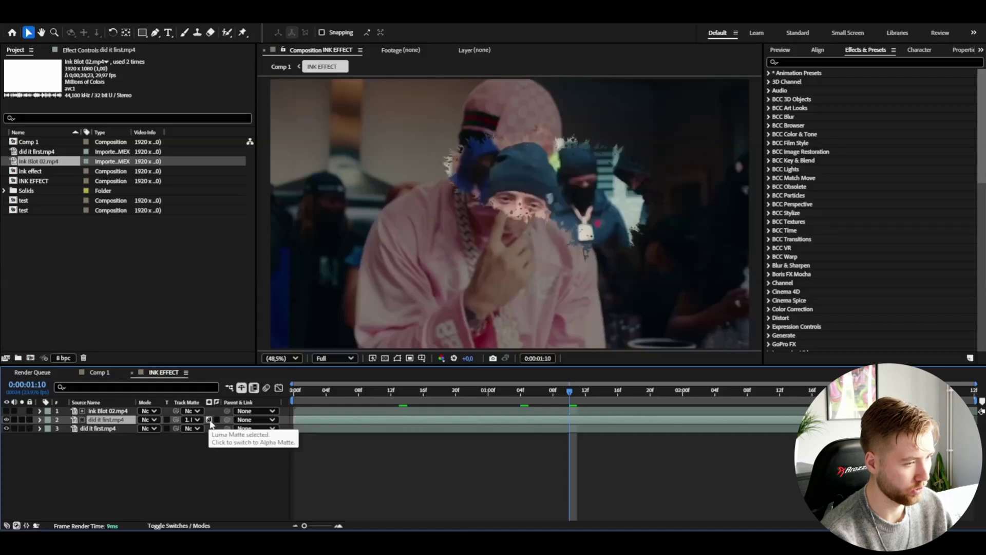
{"action": "key", "text": "space"}
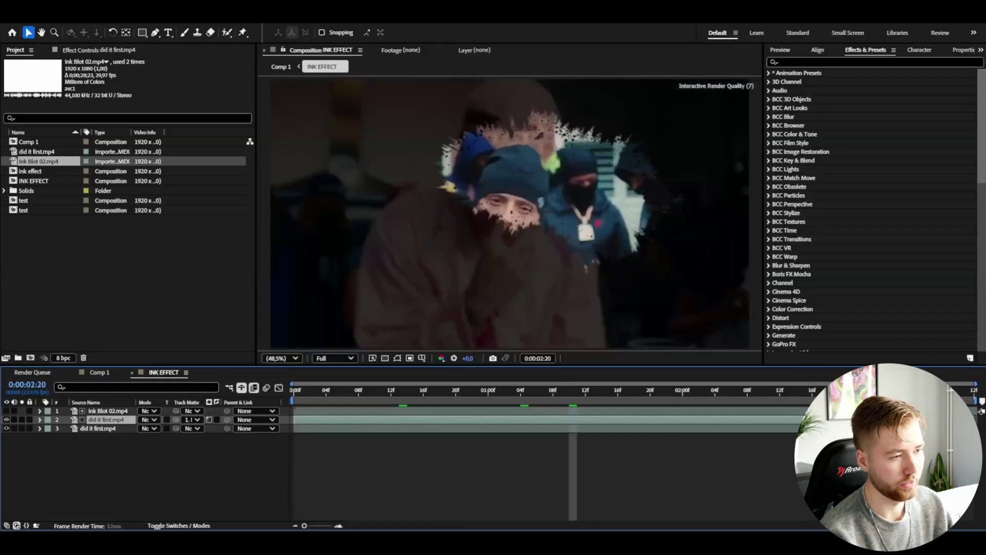
{"action": "left_click", "coordinate": [411, 398]}
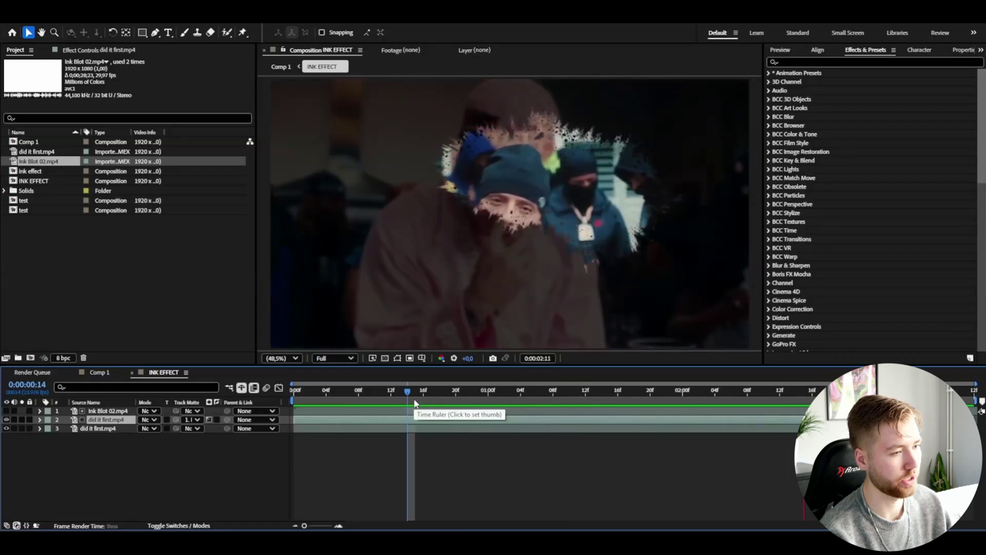
- Enable time remapping on Ink Blot 02.mp4, set Time Remap to 0;00;15;06 at 0:00:03:00, and preview the faster ink spread
{"action": "left_click_drag", "start_coordinate": [414, 400], "coordinate": [119, 442]}
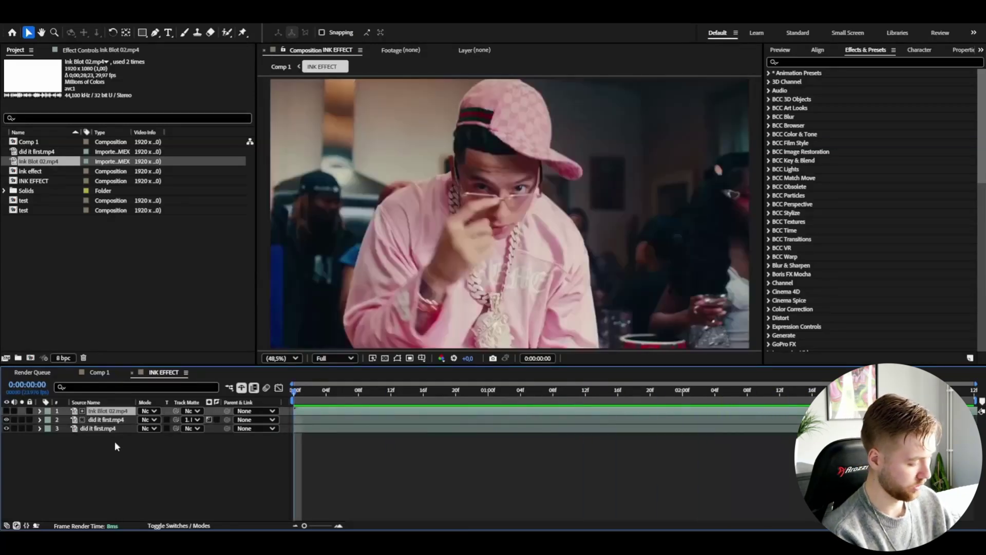
{"action": "key", "text": "ctrl+alt+t"}
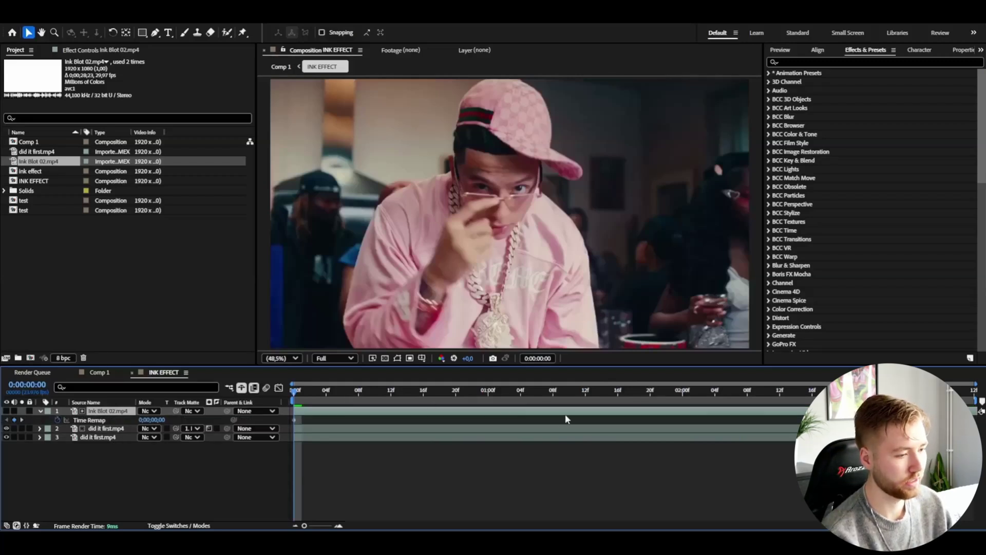
{"action": "left_click_drag", "start_coordinate": [683, 399], "coordinate": [877, 401]}
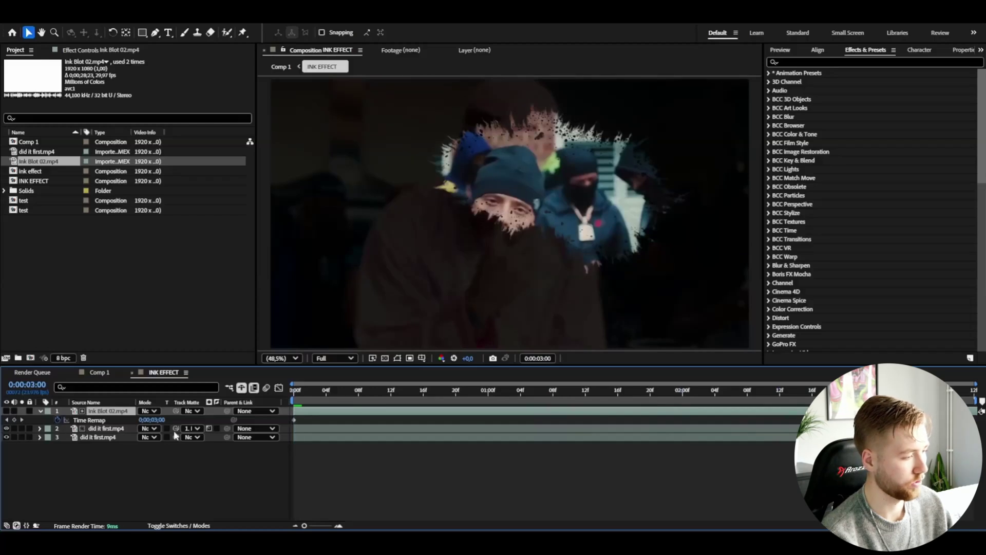
{"action": "left_click_drag", "start_coordinate": [163, 420], "coordinate": [662, 425]}
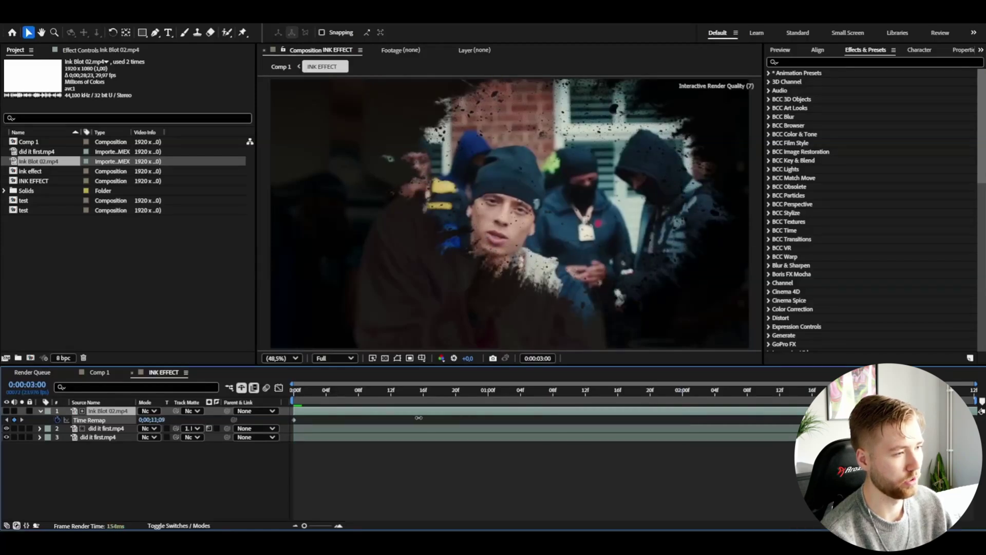
{"action": "mouse_move", "coordinate": [419, 417]}
{"action": "left_mouse_down"}
{"action": "mouse_move", "coordinate": [635, 412]}
{"action": "mouse_move", "coordinate": [675, 398]}
{"action": "left_mouse_up"}
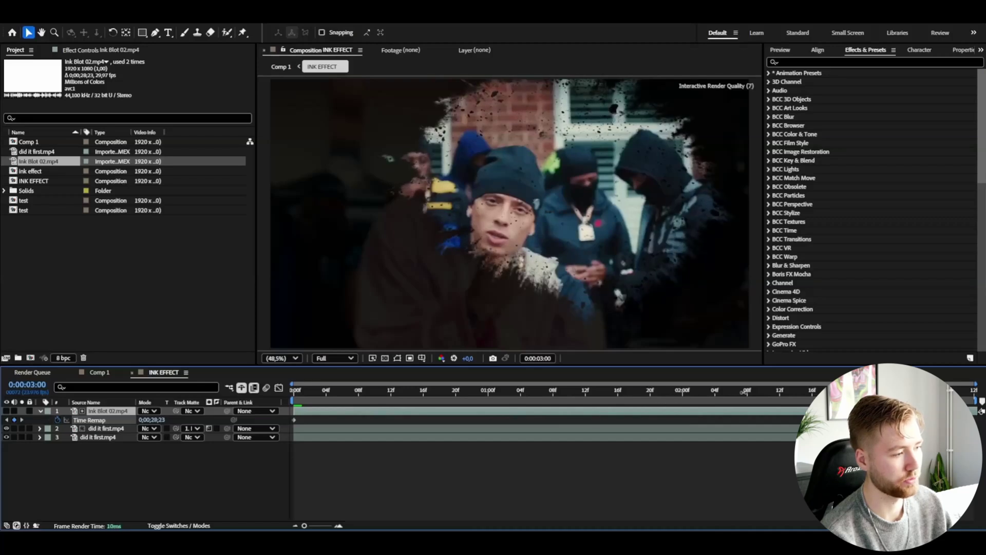
{"action": "left_click_drag", "start_coordinate": [743, 393], "coordinate": [516, 398]}
{"action": "left_click_drag", "start_coordinate": [976, 420], "coordinate": [980, 421]}
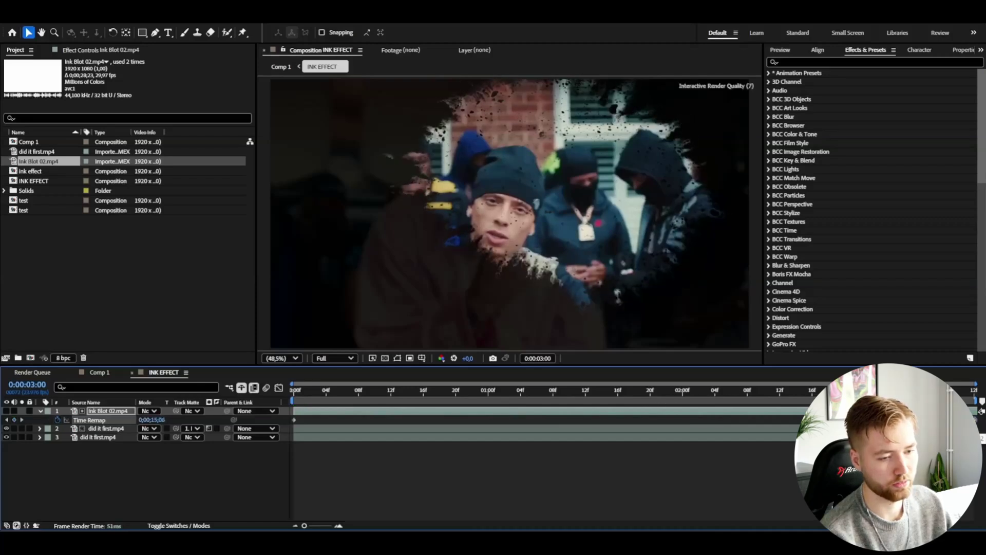
{"action": "left_click", "coordinate": [296, 392]}
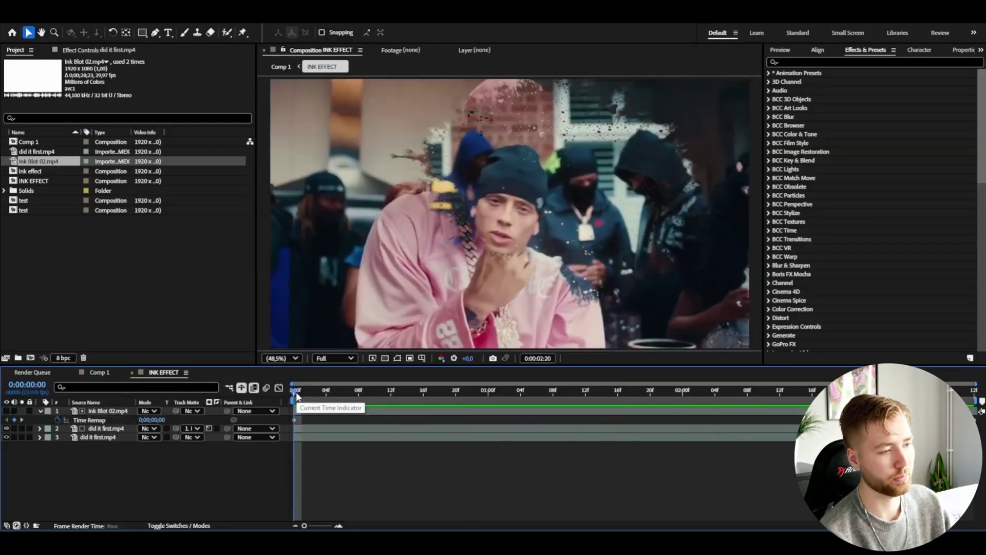
{"action": "key", "text": "space"}
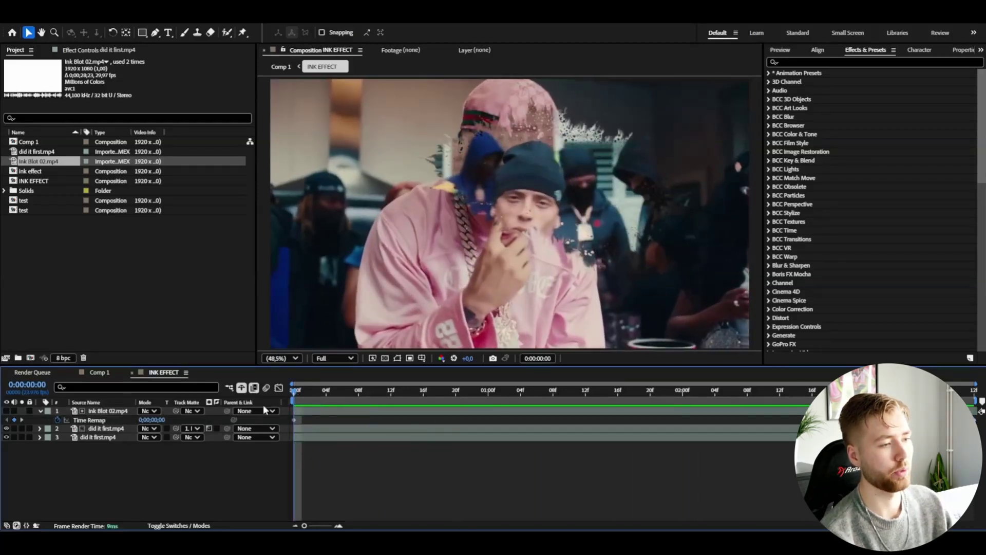
- Scale Ink Blot 02.mp4 to 125% with a Scale keyframe at the composition's start and check the reveal near the end
{"action": "left_click", "coordinate": [99, 412]}
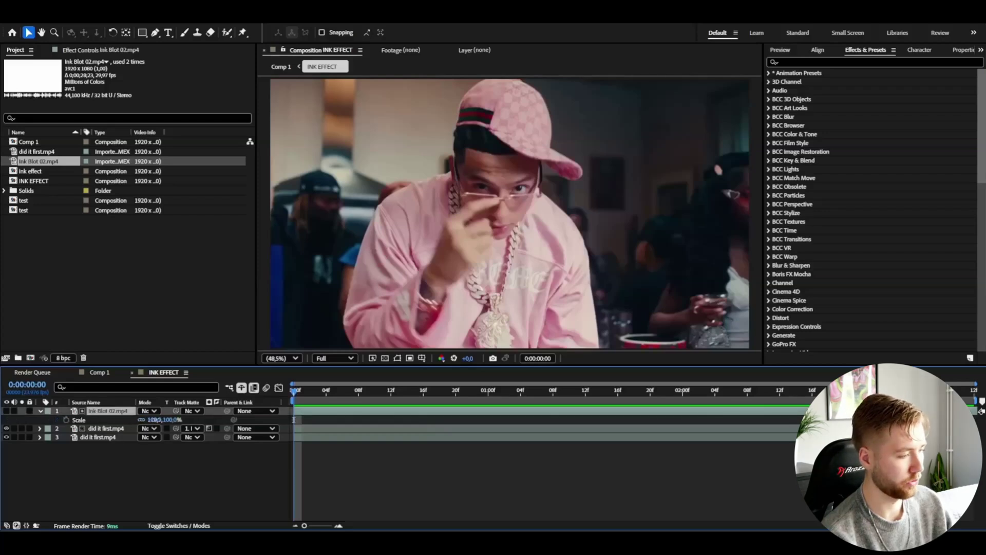
{"action": "key", "text": "s"}
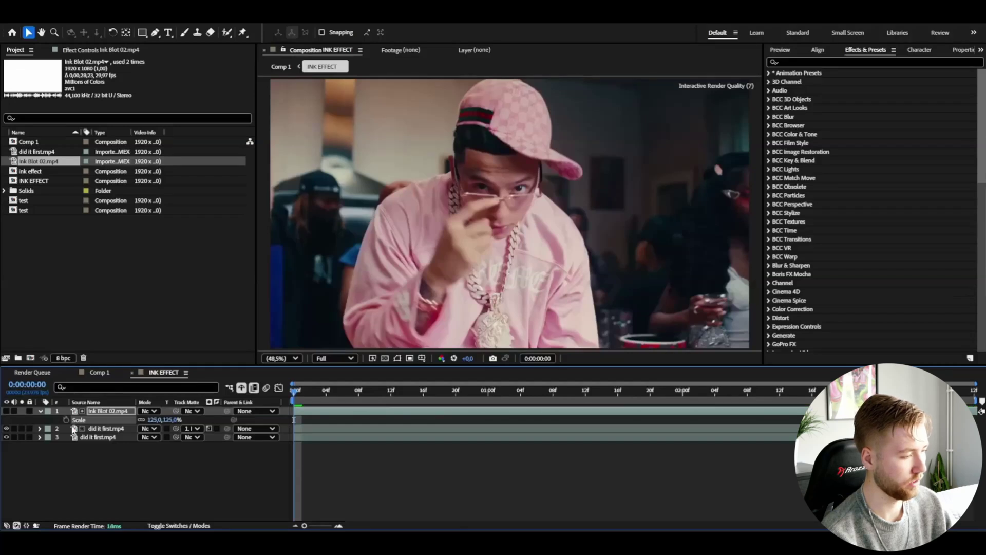
{"action": "left_click", "coordinate": [65, 420]}
{"action": "left_click_drag", "start_coordinate": [359, 396], "coordinate": [481, 409]}
{"action": "key", "text": "space"}
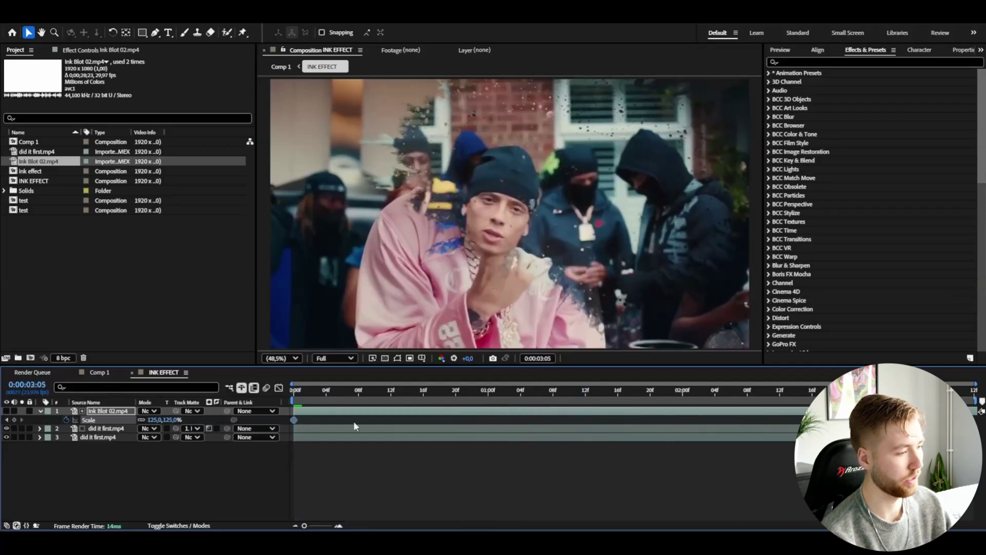
- Set Ink Blot 02.mp4's Scale to 170% at 0:00:03:05 and preview the growing ink reveal from the start
{"action": "left_click_drag", "start_coordinate": [154, 420], "coordinate": [173, 415]}
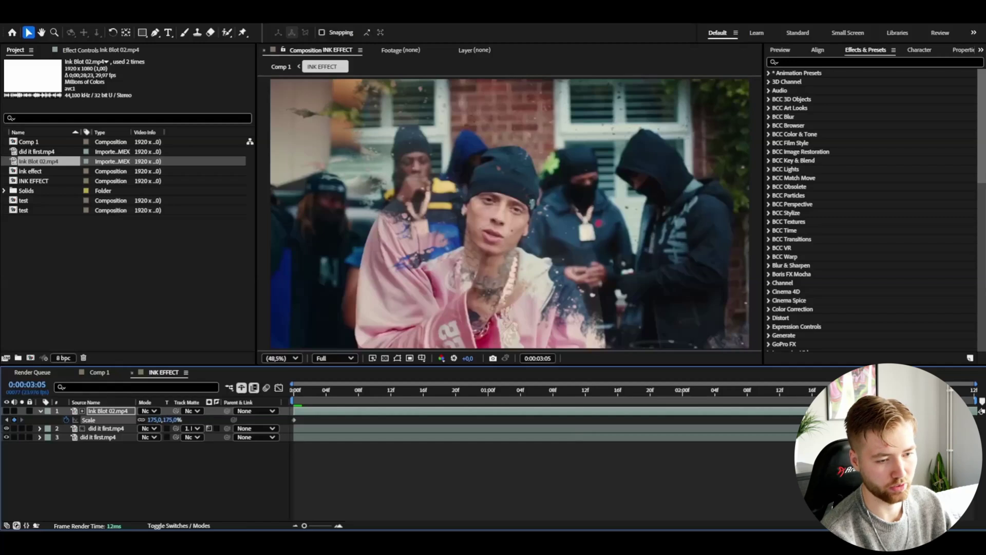
{"action": "left_click_drag", "start_coordinate": [174, 415], "coordinate": [171, 415]}
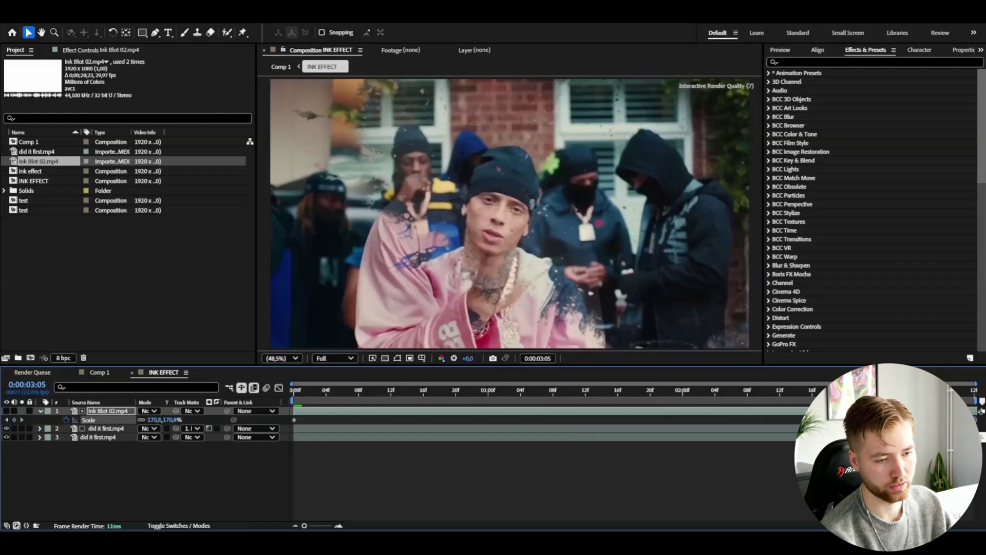
{"action": "left_click_drag", "start_coordinate": [917, 392], "coordinate": [486, 405]}
{"action": "left_click_drag", "start_coordinate": [486, 405], "coordinate": [294, 407]}
{"action": "key", "text": "space"}
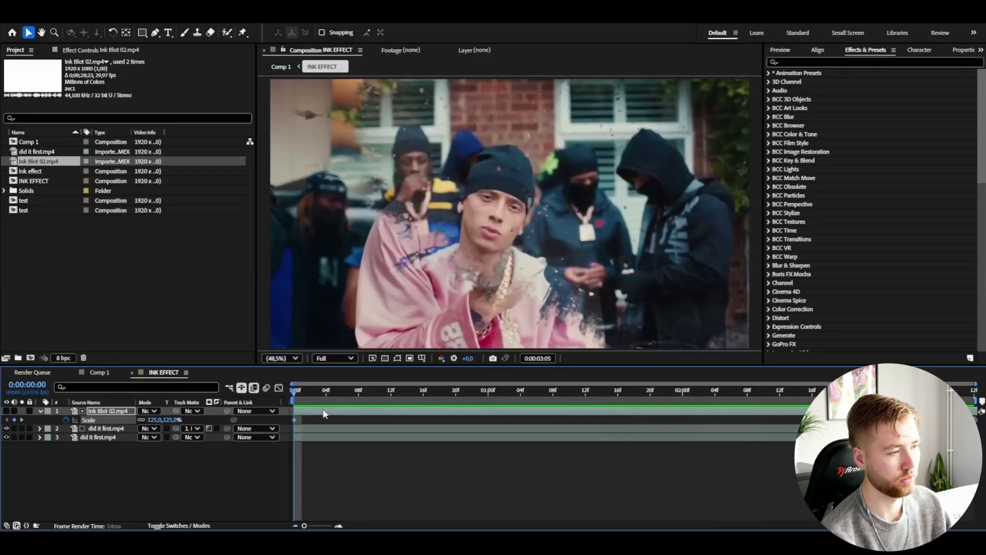
{"action": "key", "text": "space"}
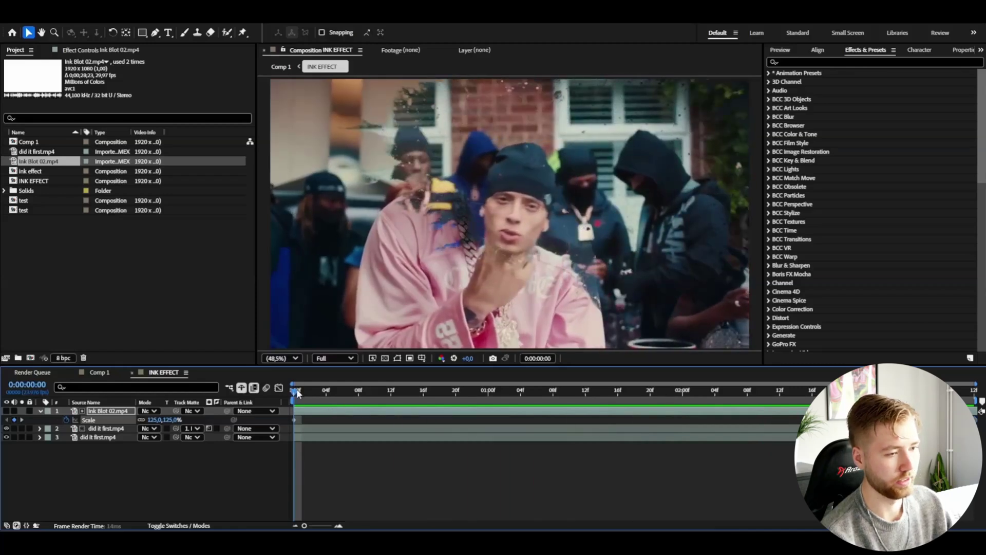
{"action": "key", "text": "space"}
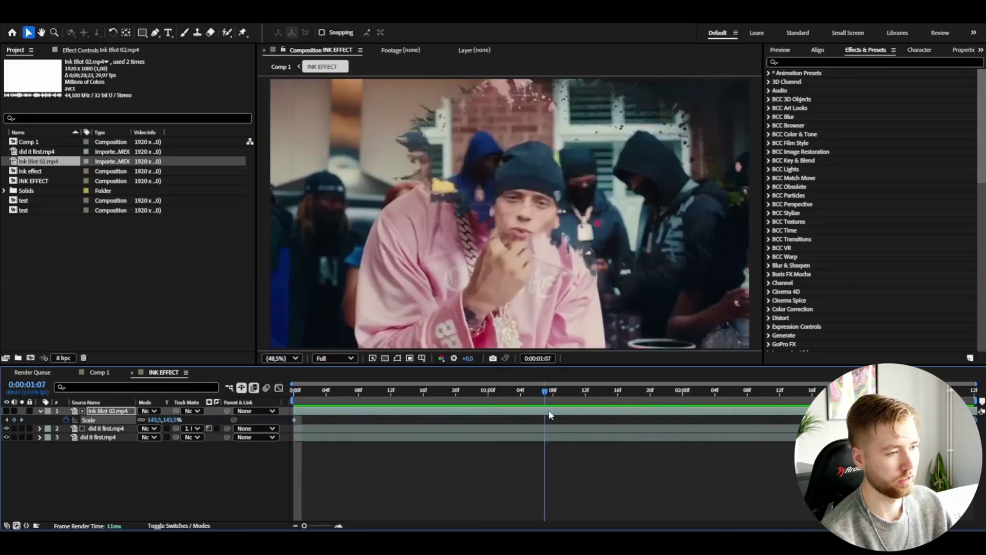
{"action": "key", "text": "space"}
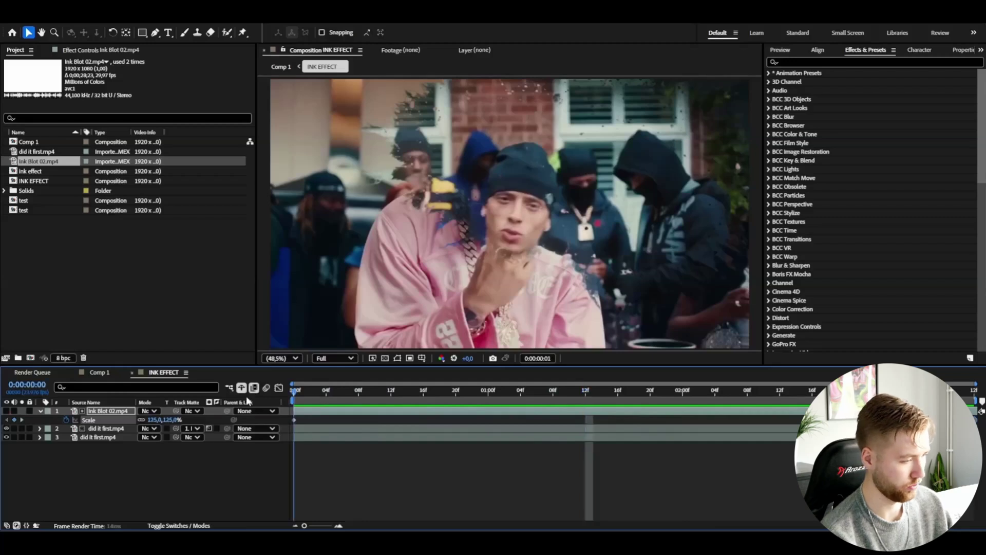
- Keyframe Ink Blot 02.mp4's Position at the composition's start, shift it to about 641, 591 at 0:00:03:05, and preview the motion
{"action": "key", "text": "p"}
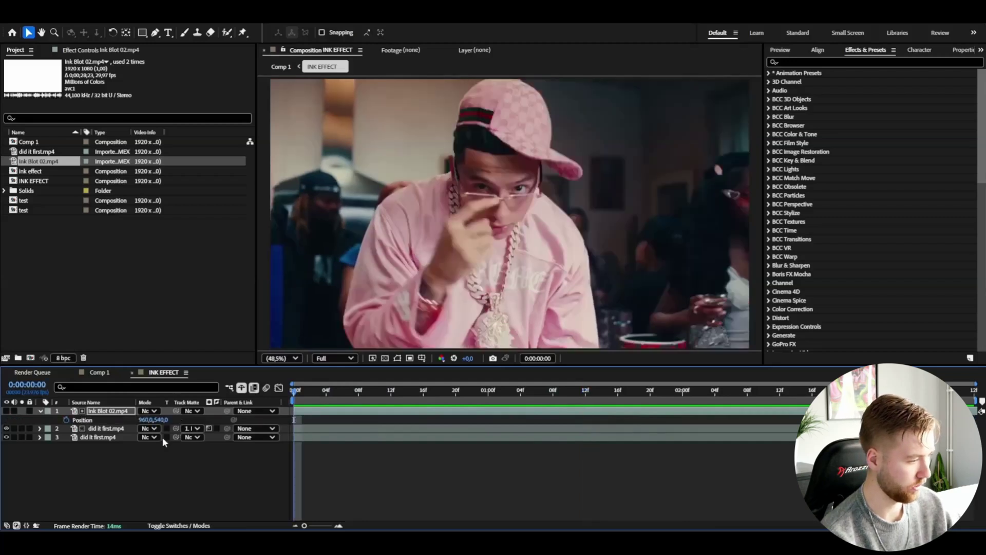
{"action": "left_click", "coordinate": [66, 420]}
{"action": "left_click_drag", "start_coordinate": [307, 394], "coordinate": [529, 403]}
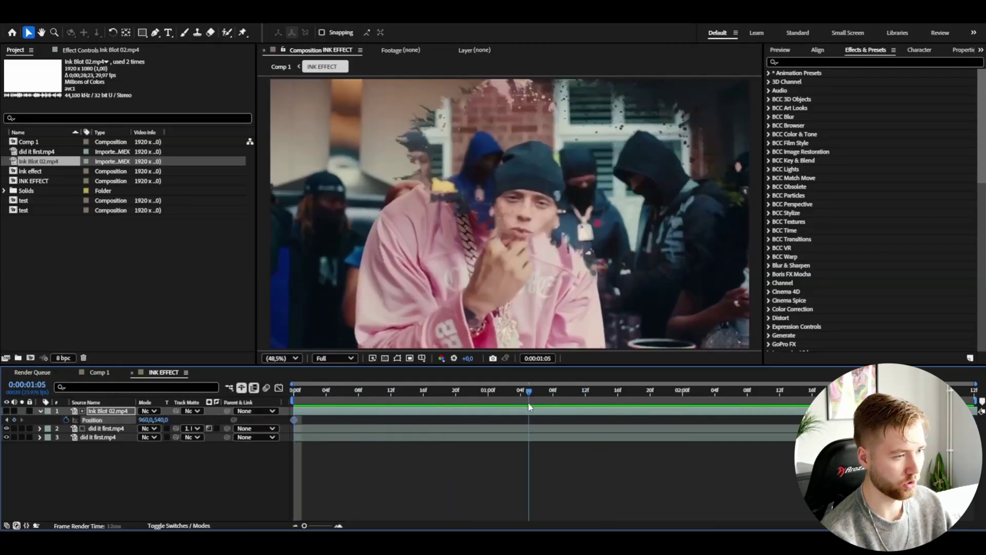
{"action": "key", "text": "space"}
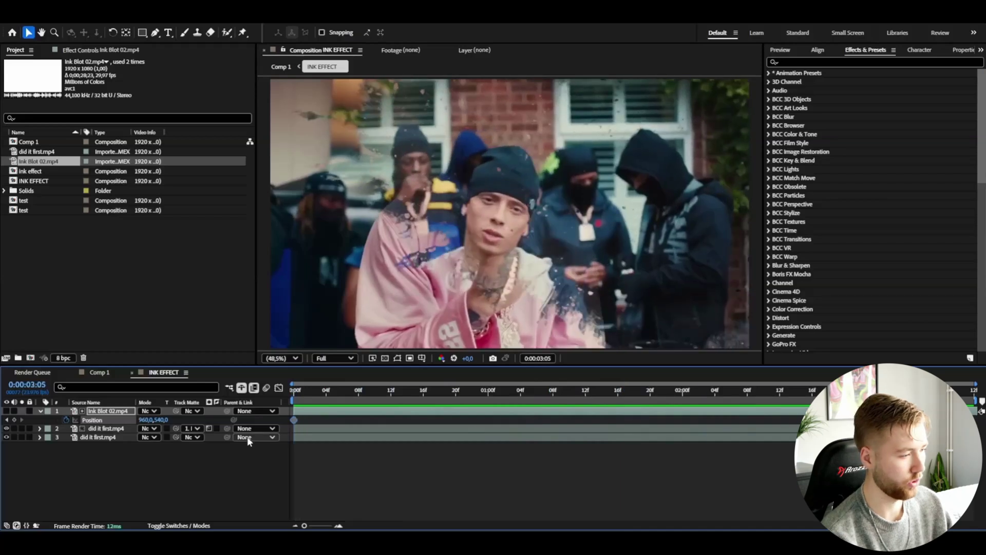
{"action": "left_click_drag", "start_coordinate": [102, 420], "coordinate": [29, 426]}
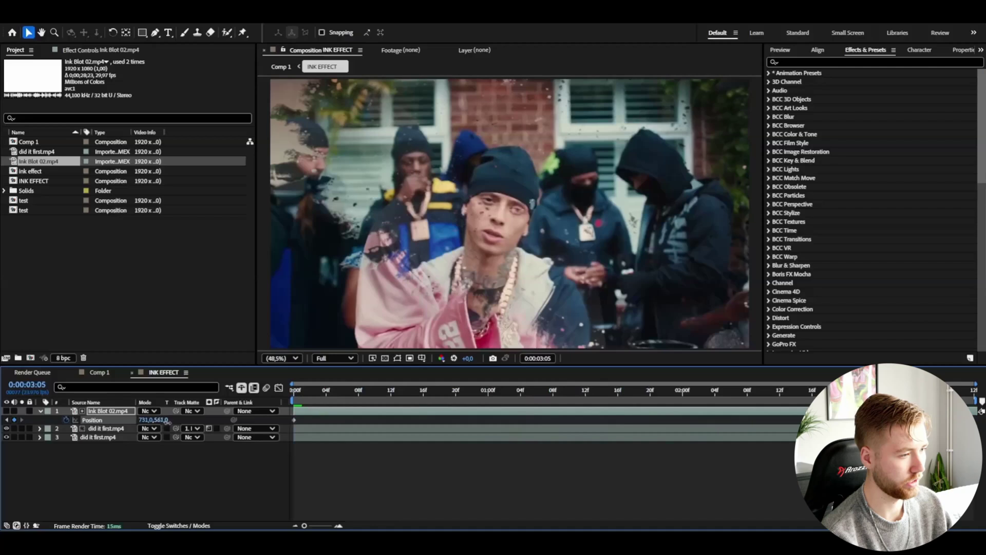
{"action": "mouse_move", "coordinate": [168, 423]}
{"action": "left_mouse_down"}
{"action": "mouse_move", "coordinate": [182, 422]}
{"action": "mouse_move", "coordinate": [102, 422]}
{"action": "left_mouse_up"}
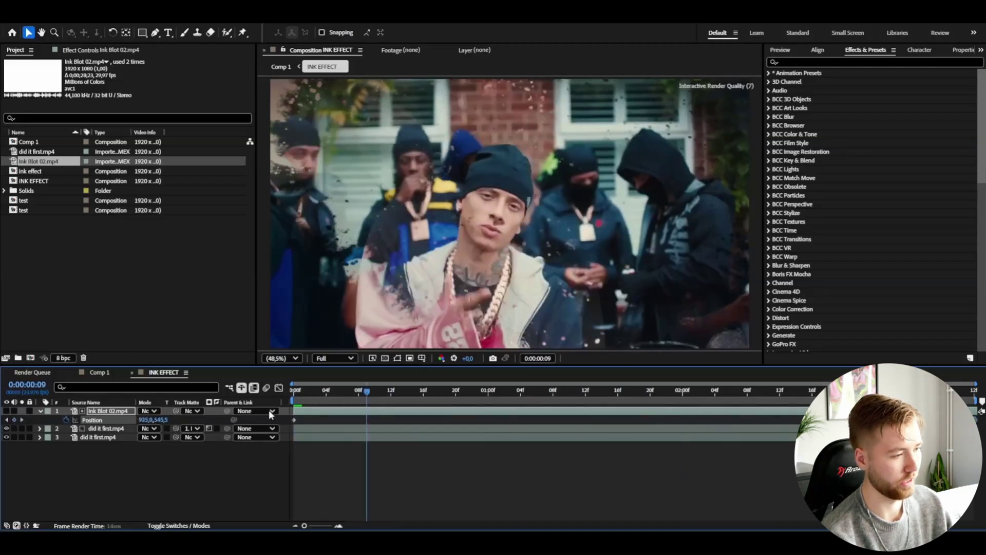
{"action": "key", "text": "Home"}
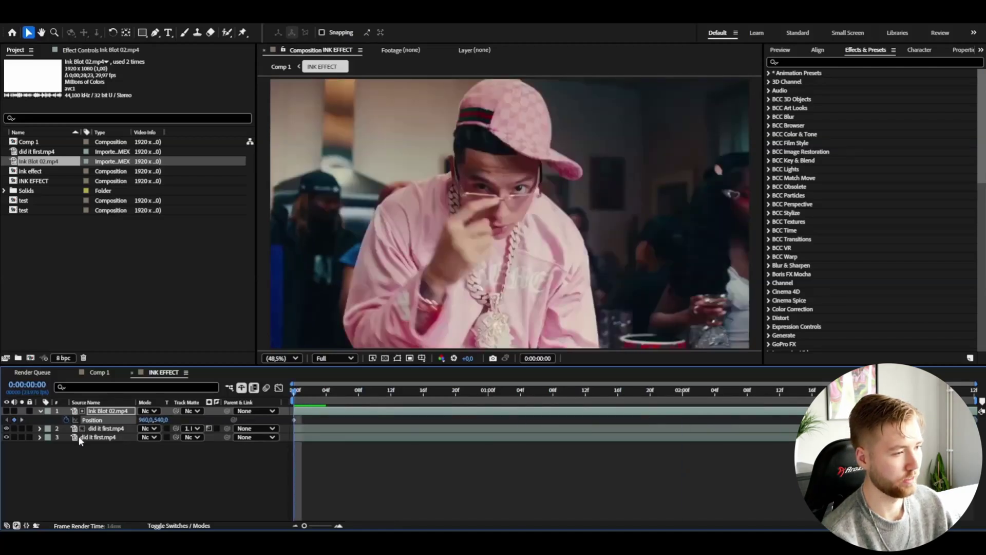
{"action": "key", "text": "space"}
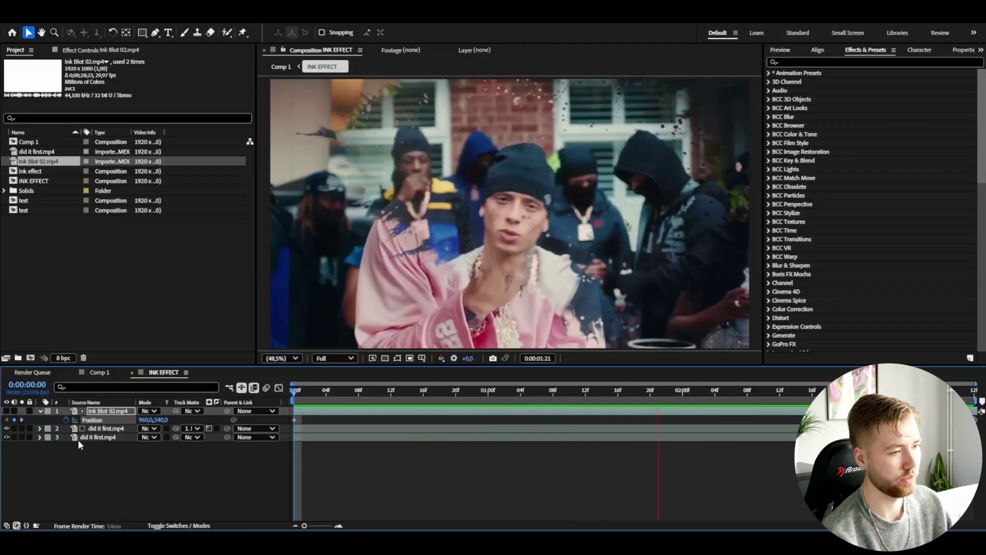
- Apply Levels to the upper did it first.mp4, keyframe its Histogram at the start, lower Output White to 0 at 0:00:03:11, and preview
{"action": "scroll", "coordinate": [511, 302], "scroll_direction": "down", "scroll_amount": 2}
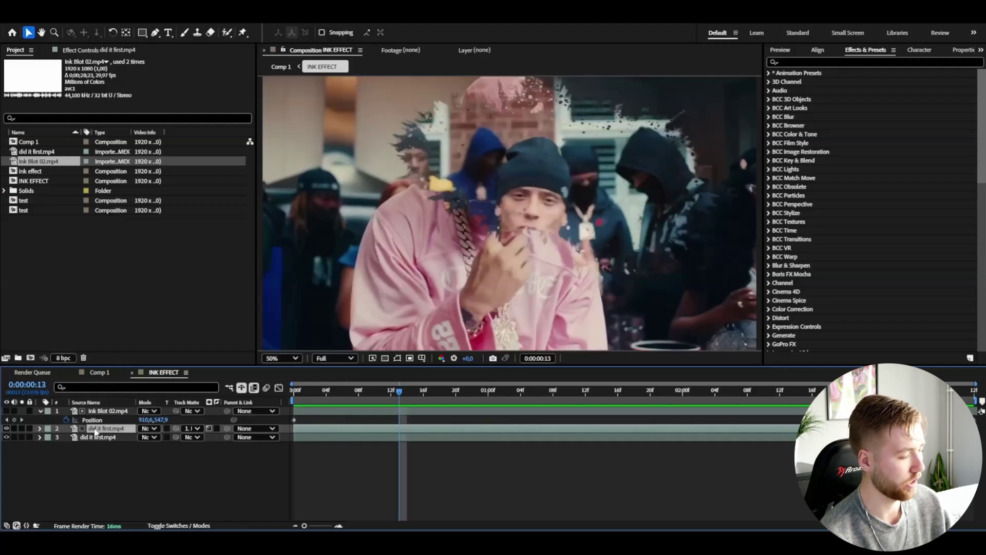
{"action": "key", "text": "Home"}
{"action": "key", "text": "ctrl+space"}
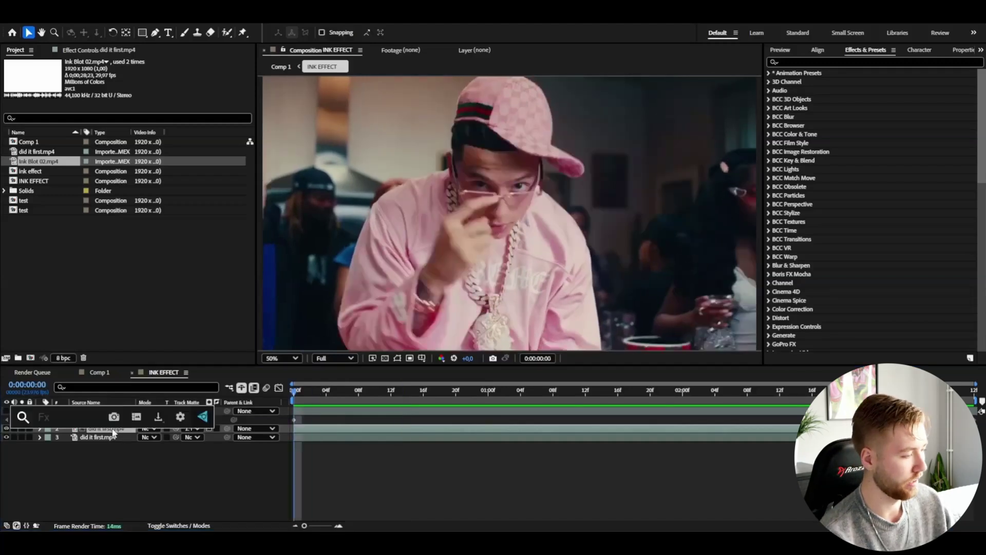
{"action": "type", "text": "le"}
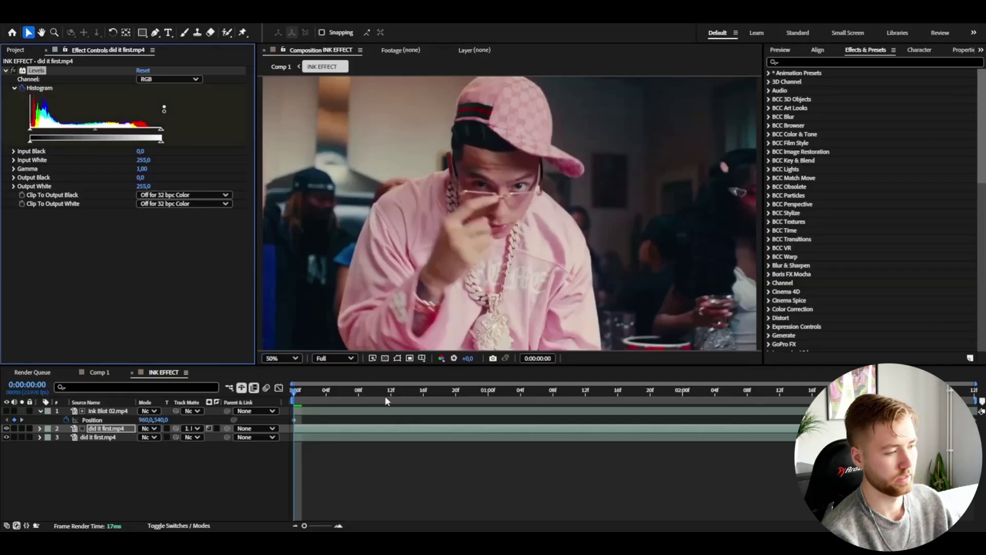
{"action": "key", "text": "space"}
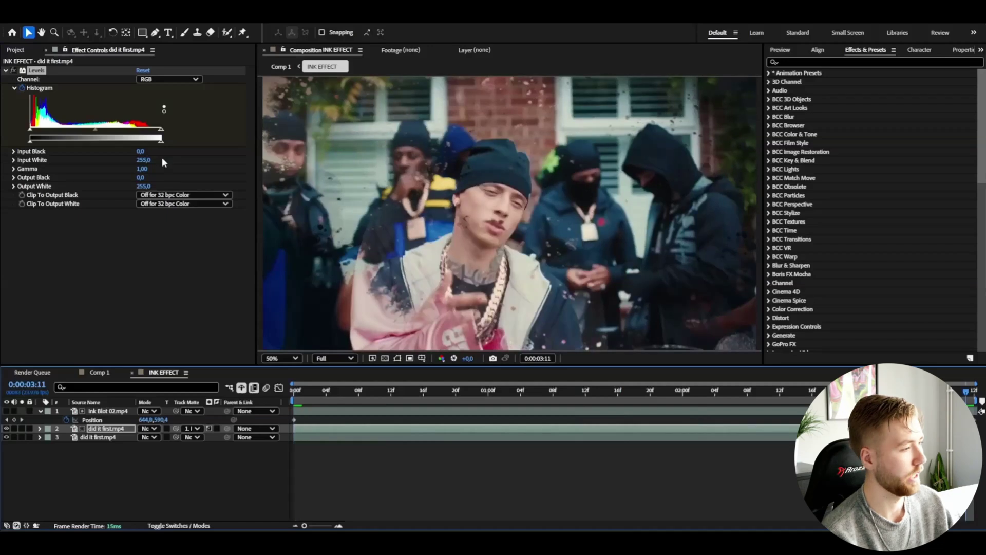
{"action": "left_click_drag", "start_coordinate": [161, 139], "coordinate": [31, 153]}
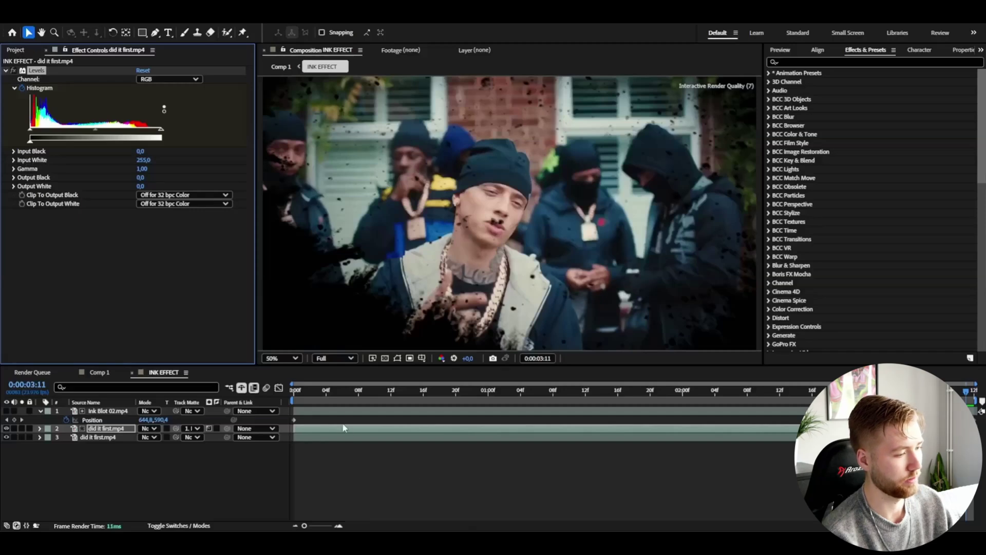
{"action": "left_click_drag", "start_coordinate": [338, 397], "coordinate": [98, 392]}
{"action": "key", "text": "space"}
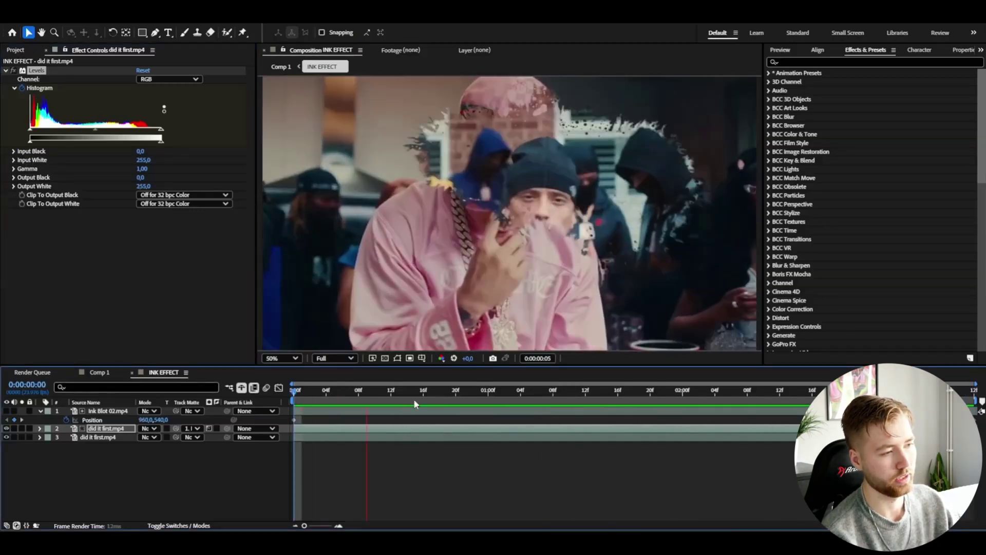
- Add Camera Lens Blur to the upper did it first.mp4, animate Blur Radius from 0 at the start to 10 near the end, and preview
{"action": "key", "text": "ctrl+space"}
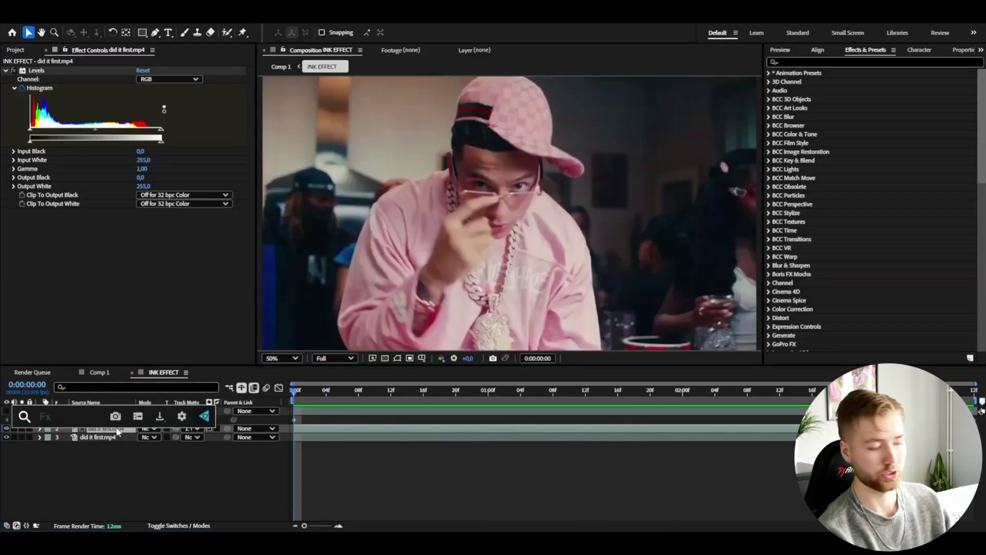
{"action": "type", "text": "camer"}
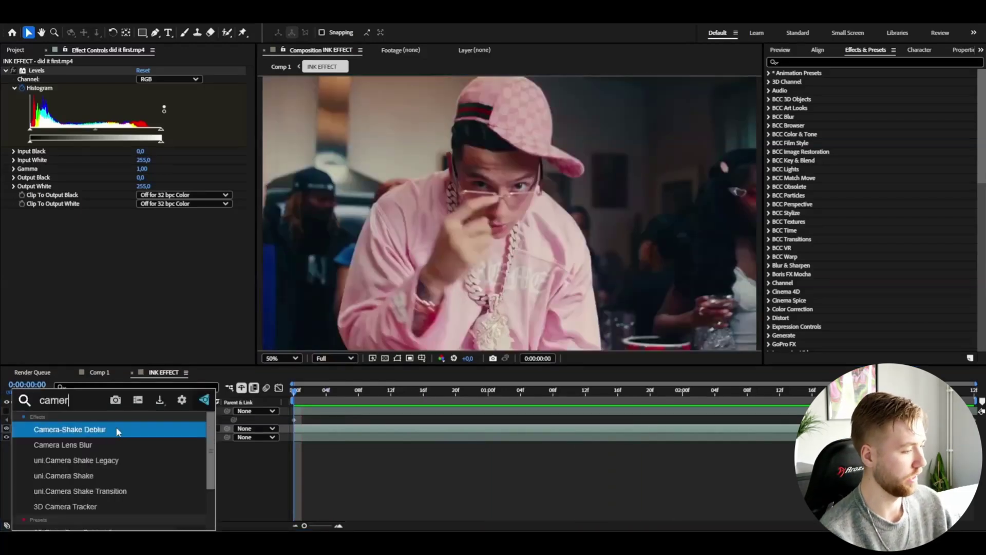
{"action": "left_click", "coordinate": [92, 445]}
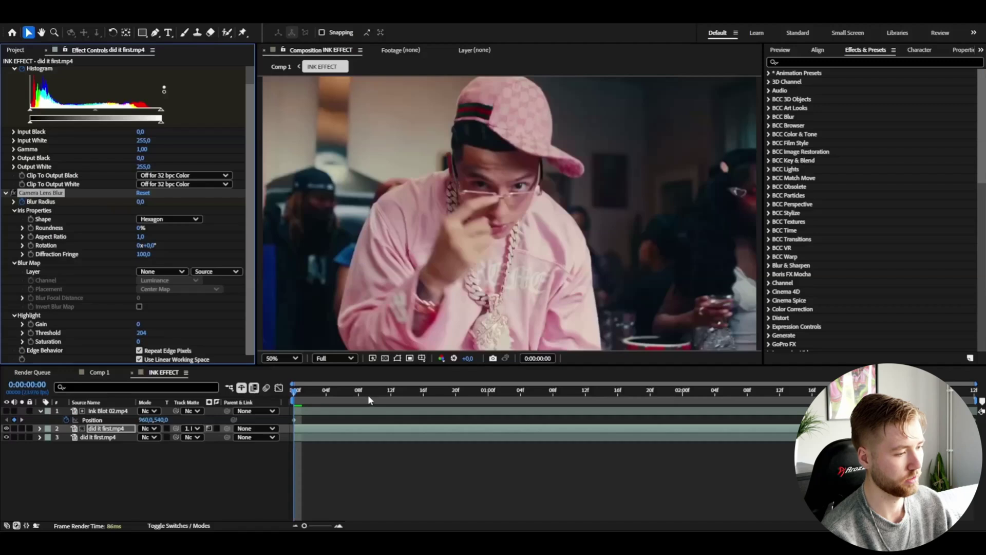
{"action": "left_click_drag", "start_coordinate": [369, 394], "coordinate": [977, 422]}
{"action": "key", "text": "space"}
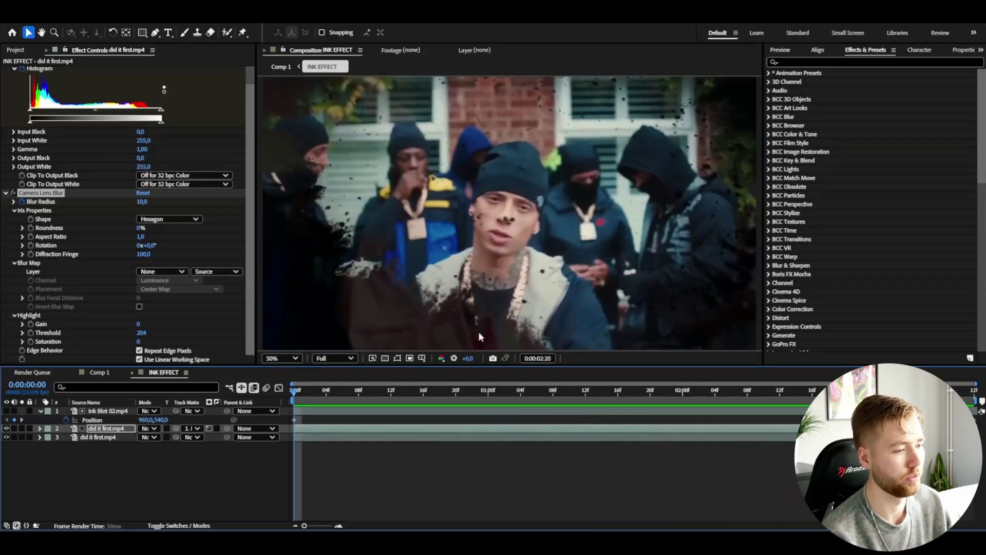
- Create an adjustment layer above all clips and apply Deep Glow with a Radius of 650
{"action": "left_click", "coordinate": [211, 463]}
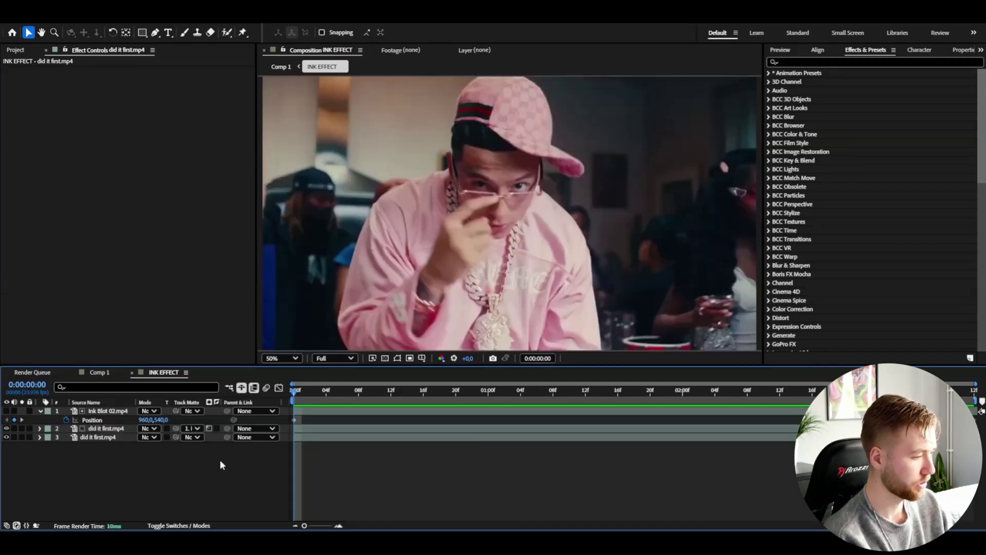
{"action": "key", "text": "ctrl+alt+y"}
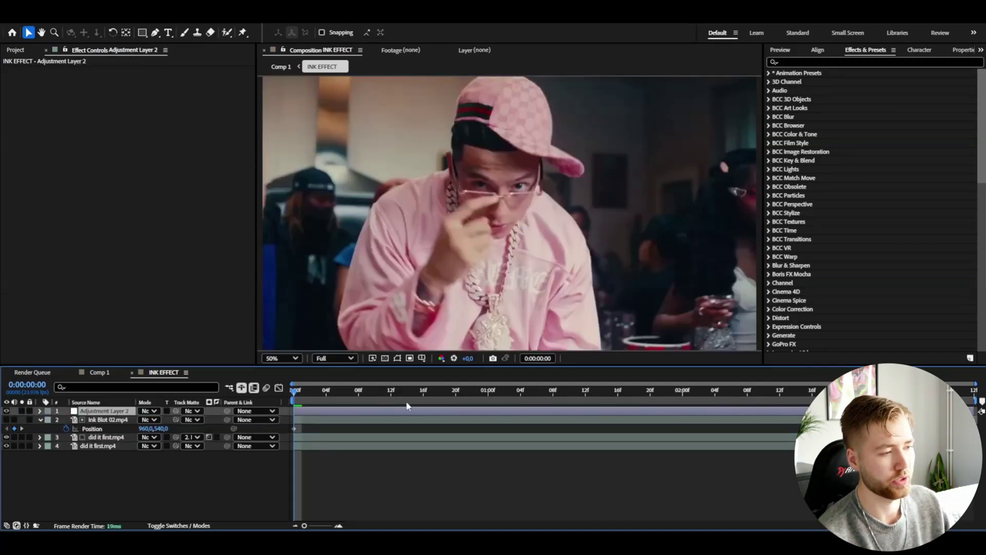
{"action": "key", "text": "ctrl+space"}
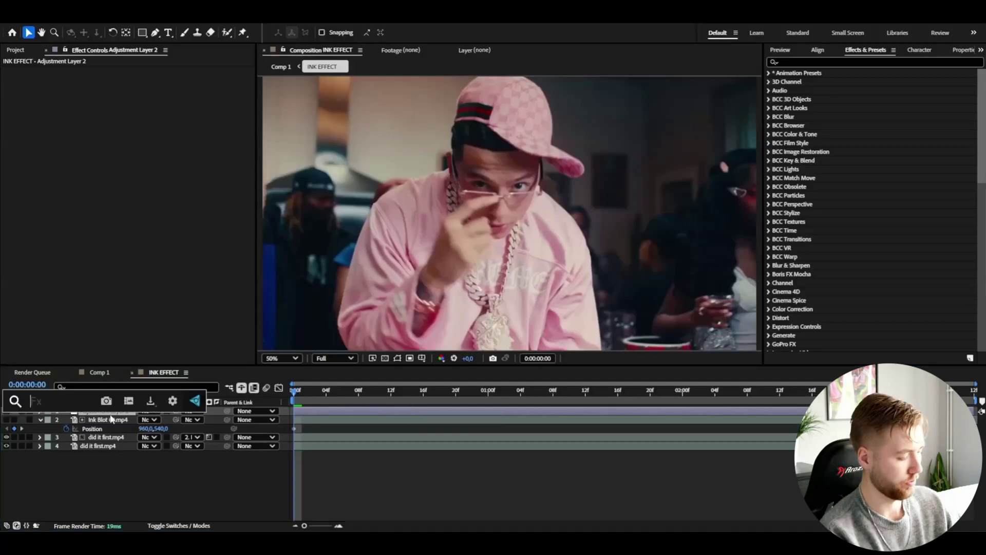
{"action": "type", "text": "deep"}
{"action": "key", "text": "Return"}
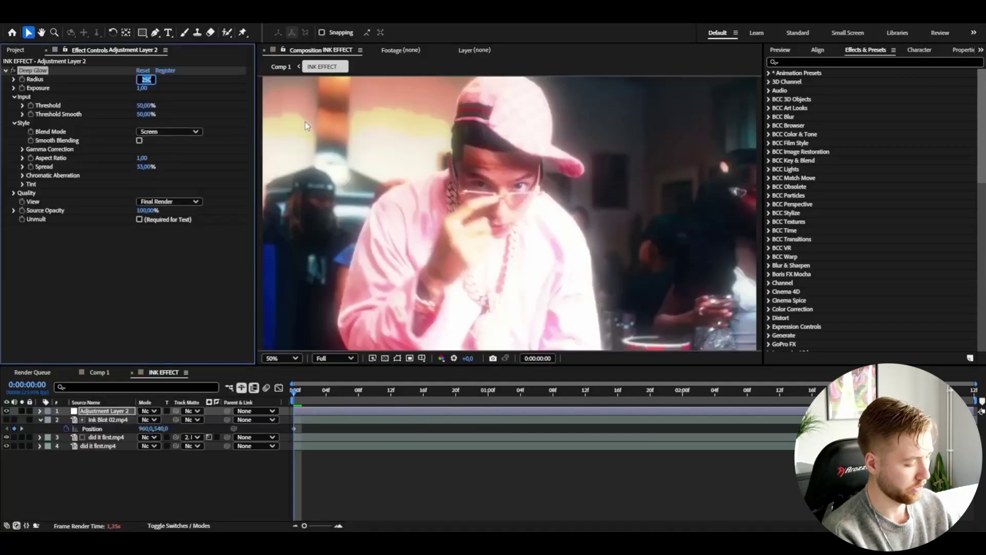
{"action": "type", "text": "650"}
{"action": "key", "text": "Return"}
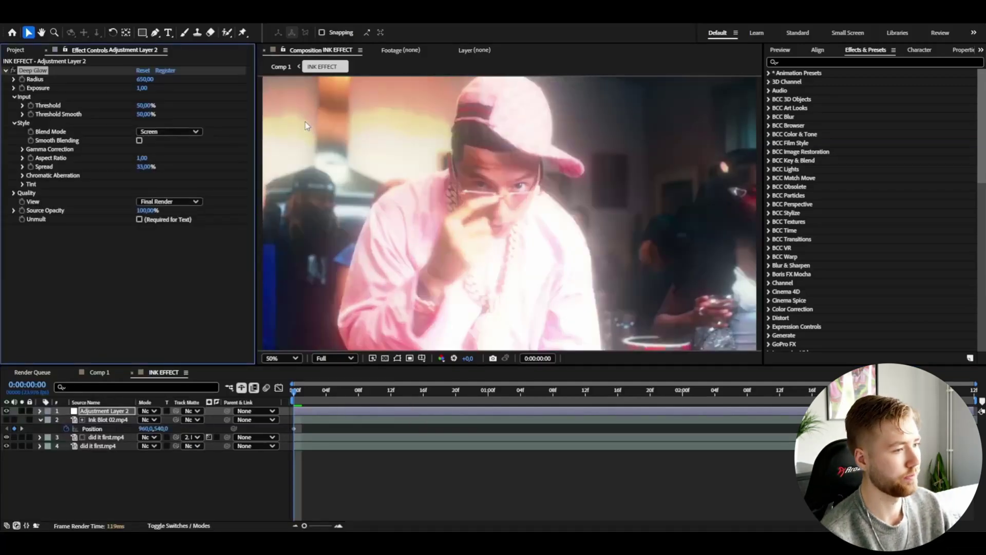
- Animate Deep Glow's Exposure from 0 at the composition's start to 1 at 0:00:03:11, preview the glow, and save the project
{"action": "left_click_drag", "start_coordinate": [366, 393], "coordinate": [968, 395]}
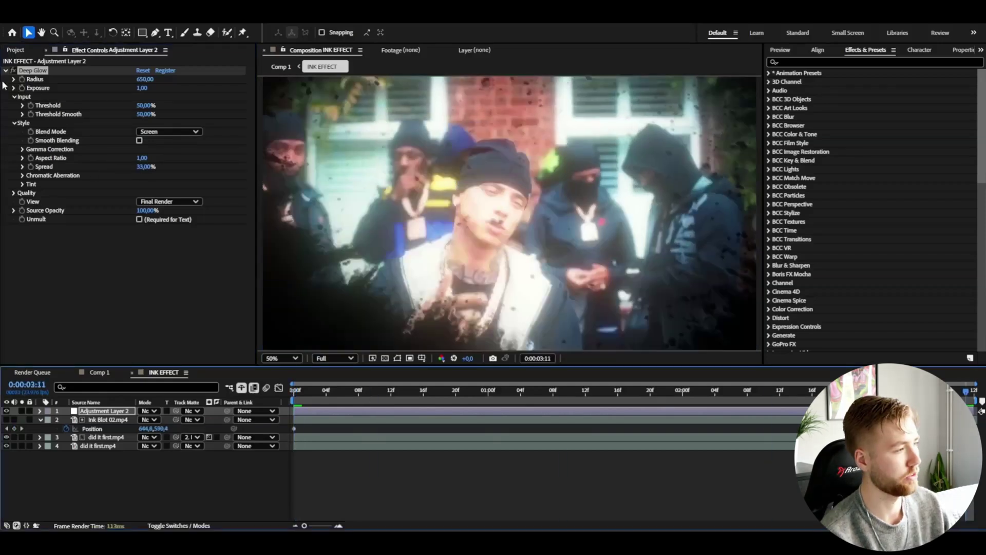
{"action": "left_click", "coordinate": [23, 93]}
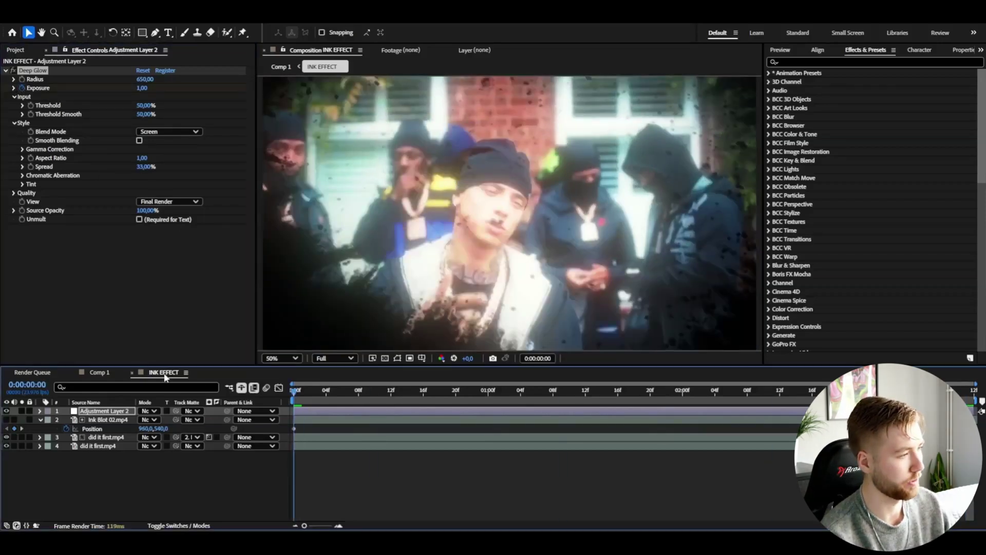
{"action": "key", "text": "Home"}
{"action": "left_click", "coordinate": [143, 88]}
{"action": "type", "text": "0"}
{"action": "left_click", "coordinate": [193, 504]}
{"action": "key", "text": "space"}
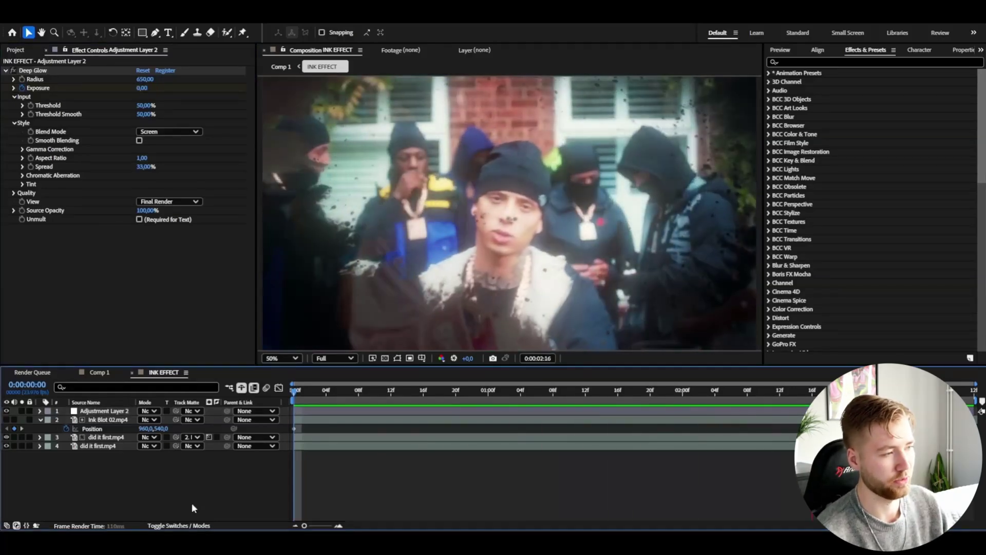
{"action": "key", "text": "ctrl+s"}
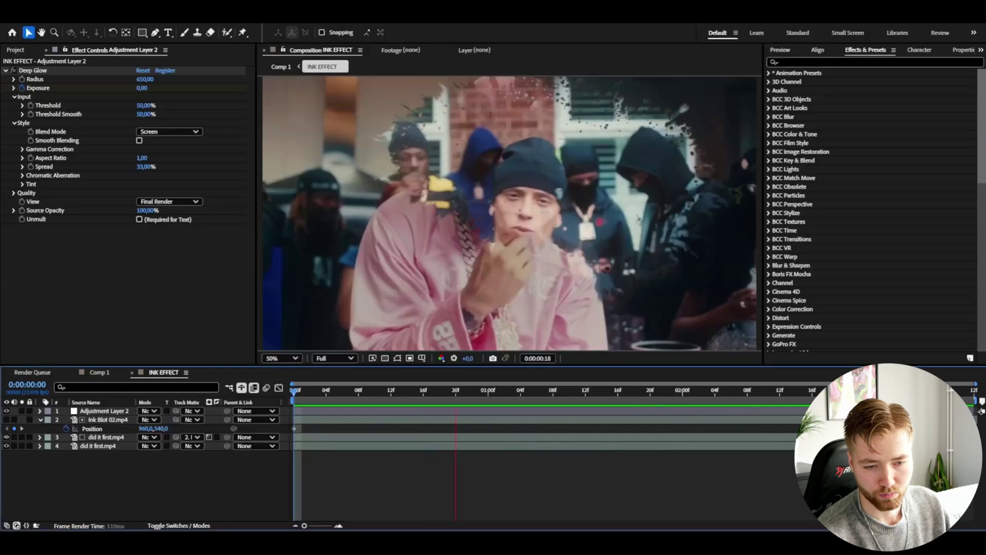
- Add S_Flicker to the adjustment layer and keyframe Amplitude and Rand Color Amp at 0.5 at the composition's start
{"action": "left_click", "coordinate": [101, 413]}
{"action": "key", "text": "ctrl+space"}
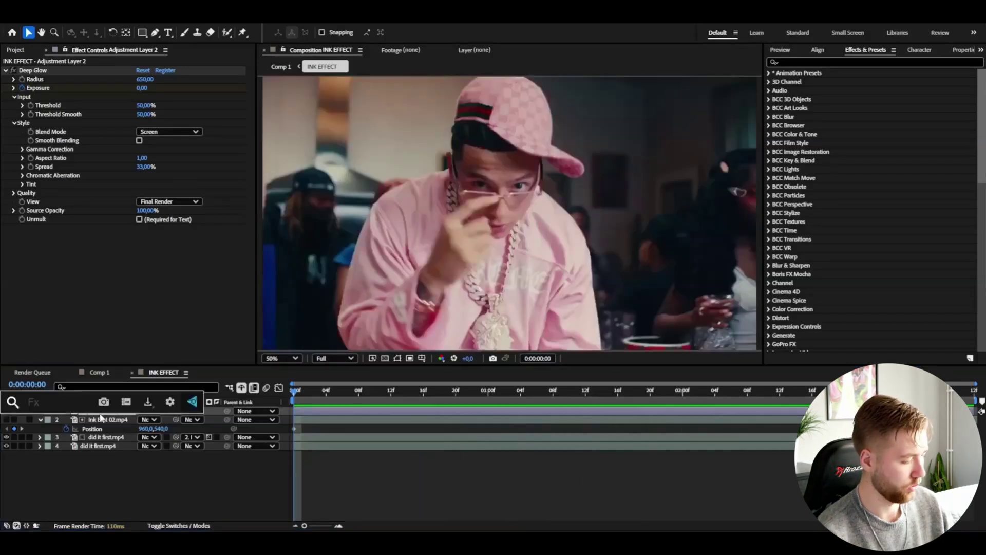
{"action": "type", "text": "flicker"}
{"action": "key", "text": "Return"}
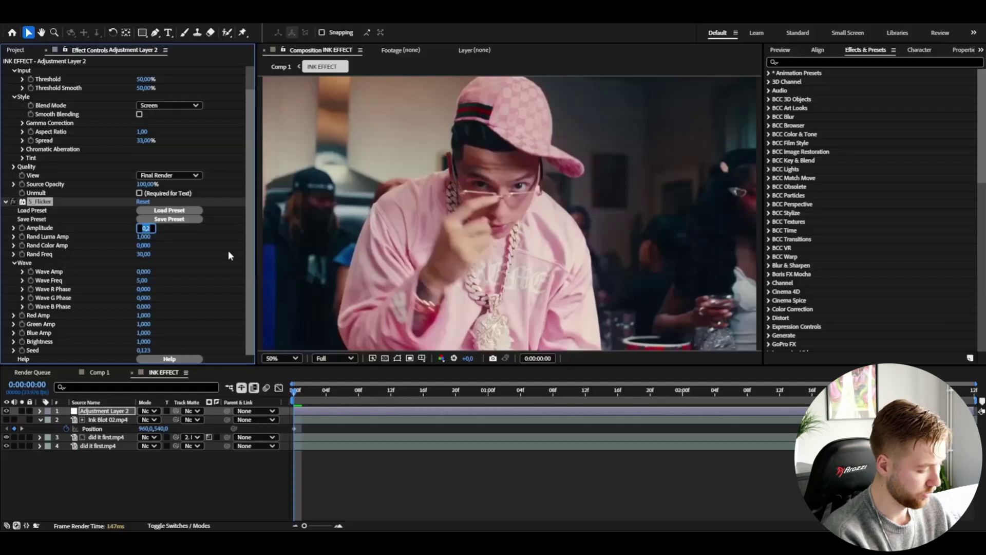
{"action": "type", "text": "000"}
{"action": "key", "text": "Tab"}
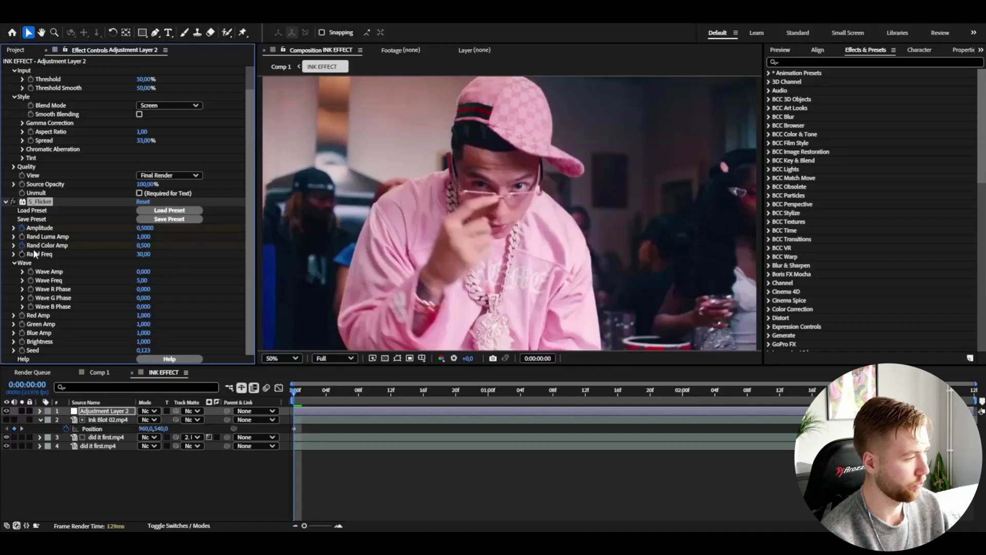
- Set S_Flicker's Amplitude and Rand Color Amp to 0.1 at 0:00:03:11
{"action": "left_click_drag", "start_coordinate": [310, 393], "coordinate": [966, 393]}
{"action": "left_click", "coordinate": [148, 228]}
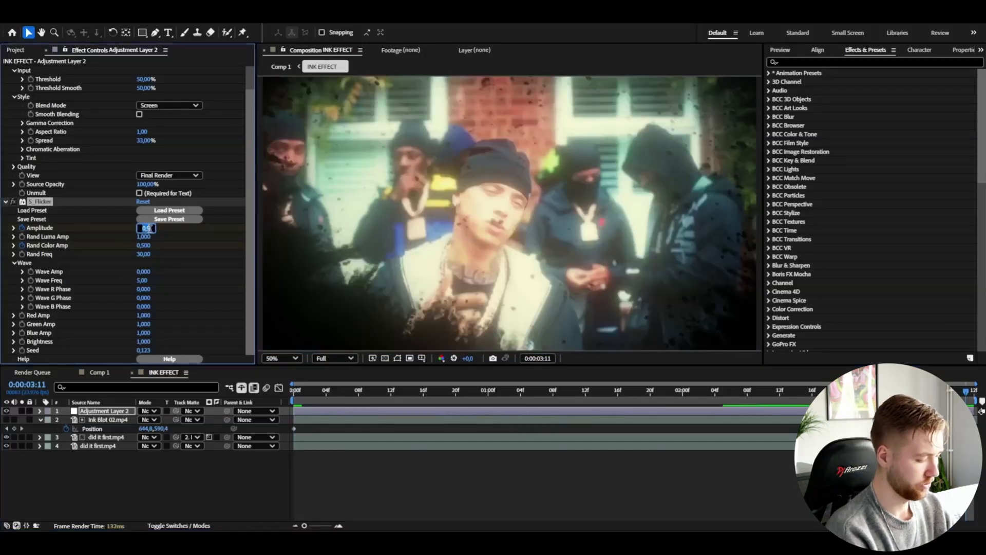
{"action": "key", "text": "Return"}
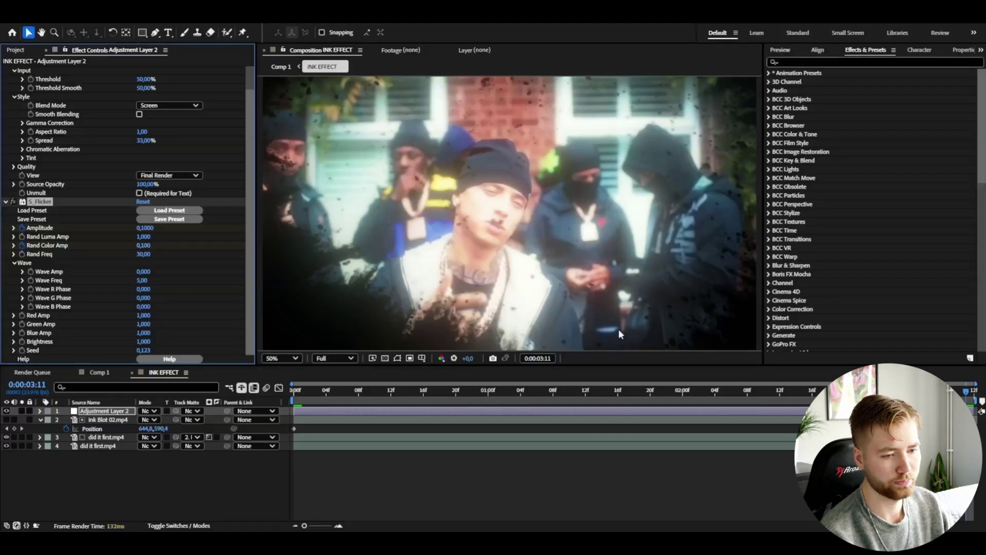
- Reveal S_Flicker's keyframes on the adjustment layer and apply Easy Ease to the Amplitude and Rand Color Amp keyframes
{"action": "left_click", "coordinate": [39, 411]}
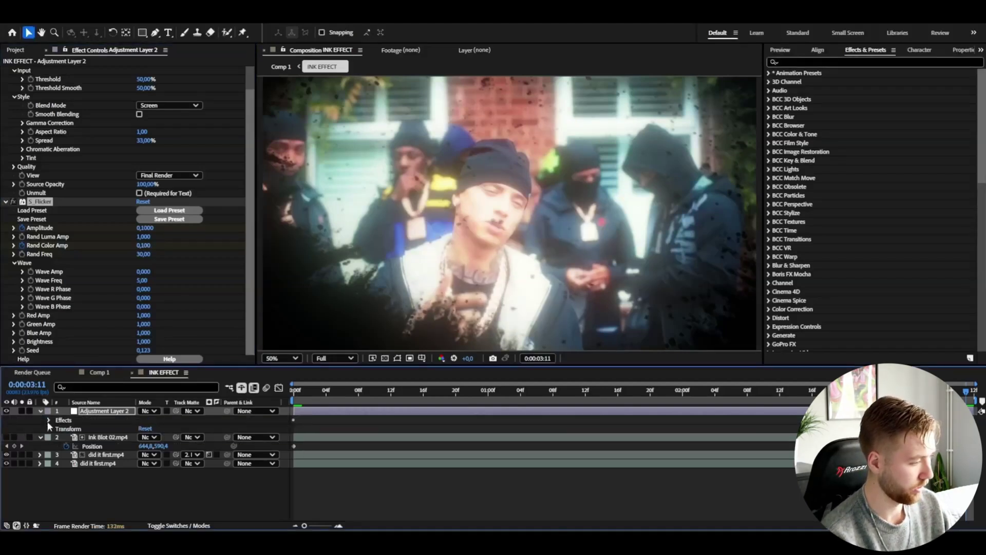
{"action": "left_click", "coordinate": [48, 419]}
{"action": "left_click", "coordinate": [59, 438]}
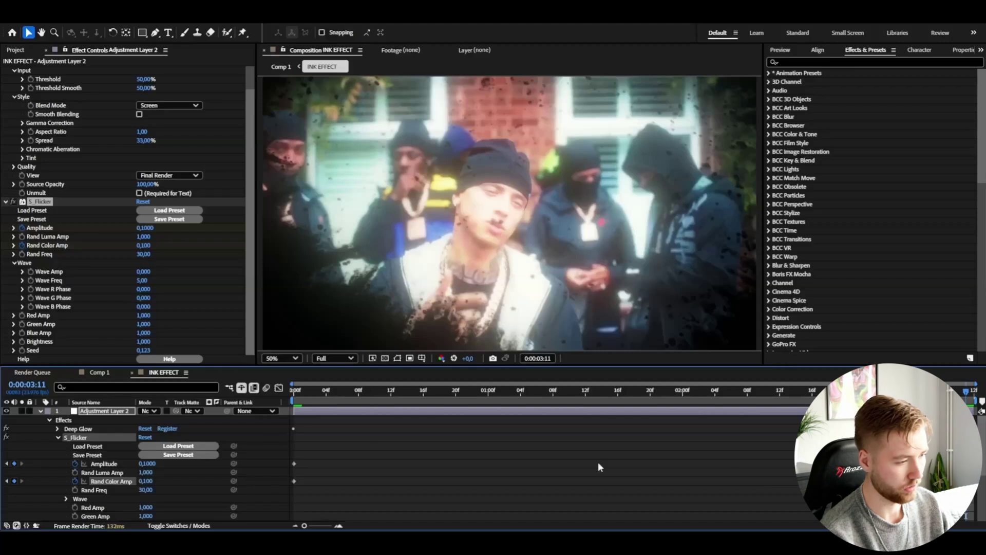
{"action": "left_click_drag", "start_coordinate": [292, 452], "coordinate": [800, 487]}
- Reshape the Amplitude value curve to fall steeply at the start and flatten toward the end, and preview from the beginning
{"action": "left_click", "coordinate": [122, 468]}
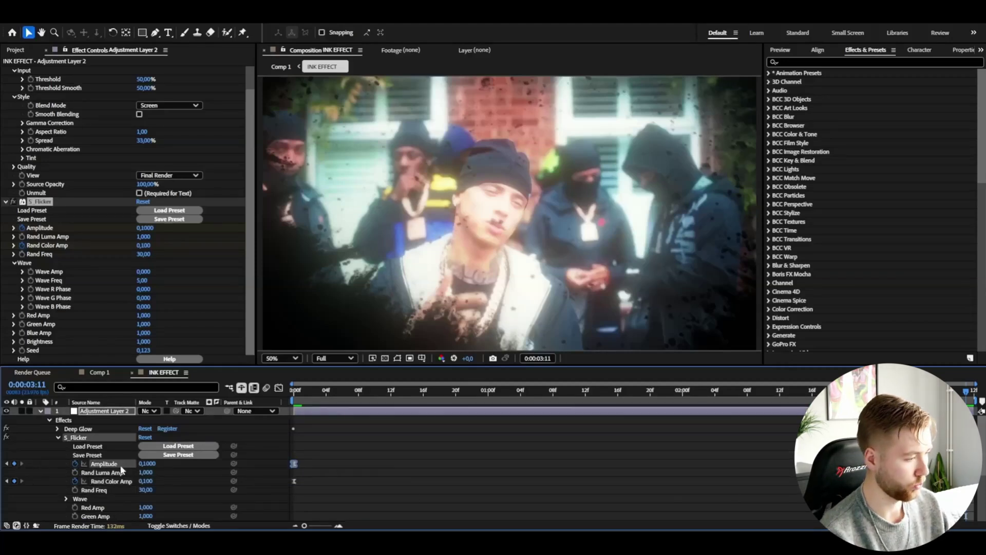
{"action": "left_click", "coordinate": [279, 388]}
{"action": "left_click_drag", "start_coordinate": [519, 416], "coordinate": [280, 494]}
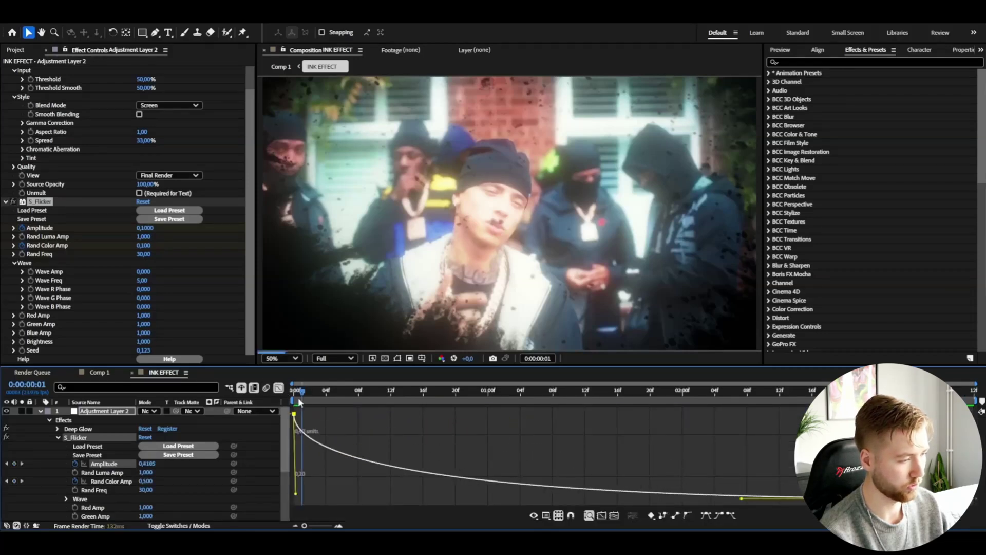
{"action": "left_click_drag", "start_coordinate": [299, 399], "coordinate": [291, 396]}
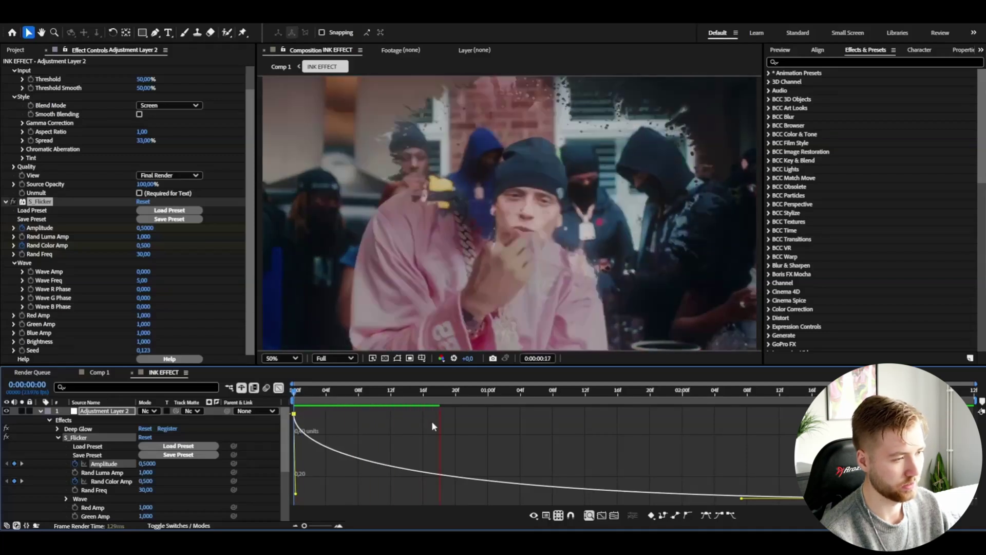
- Shape the Rand Color Amp value curve with the same steep initial drop and gradual flattening as the Amplitude curve
{"action": "left_click", "coordinate": [279, 388]}
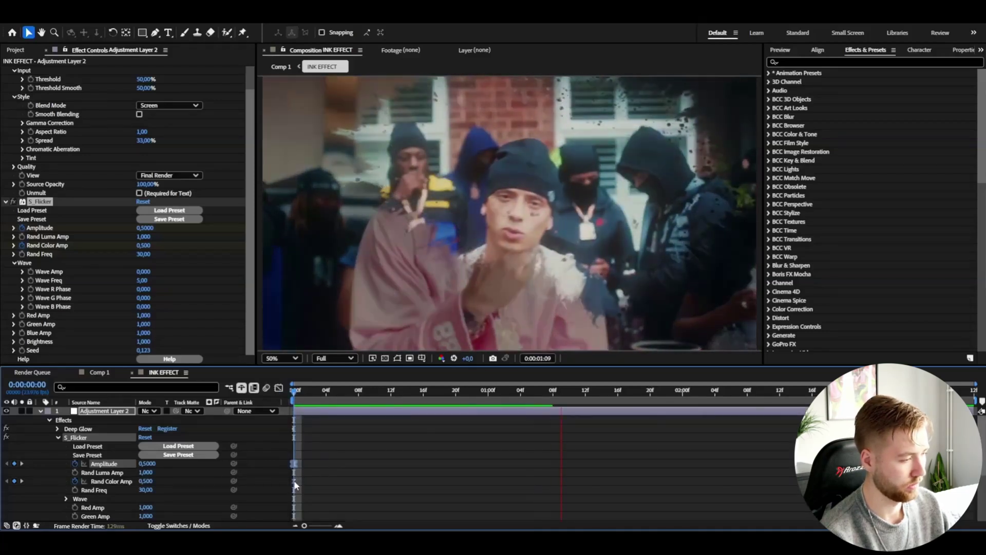
{"action": "left_click", "coordinate": [294, 481]}
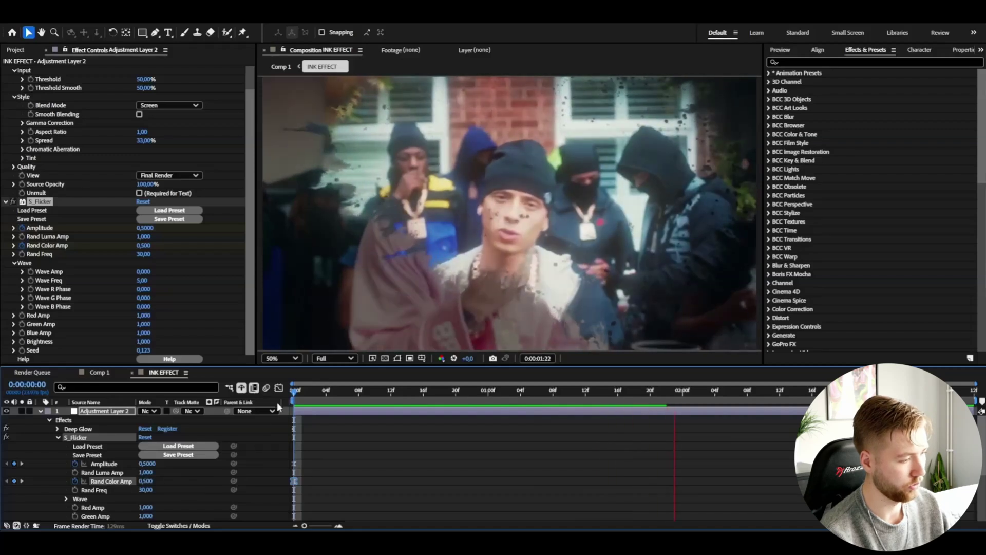
{"action": "left_click", "coordinate": [279, 388]}
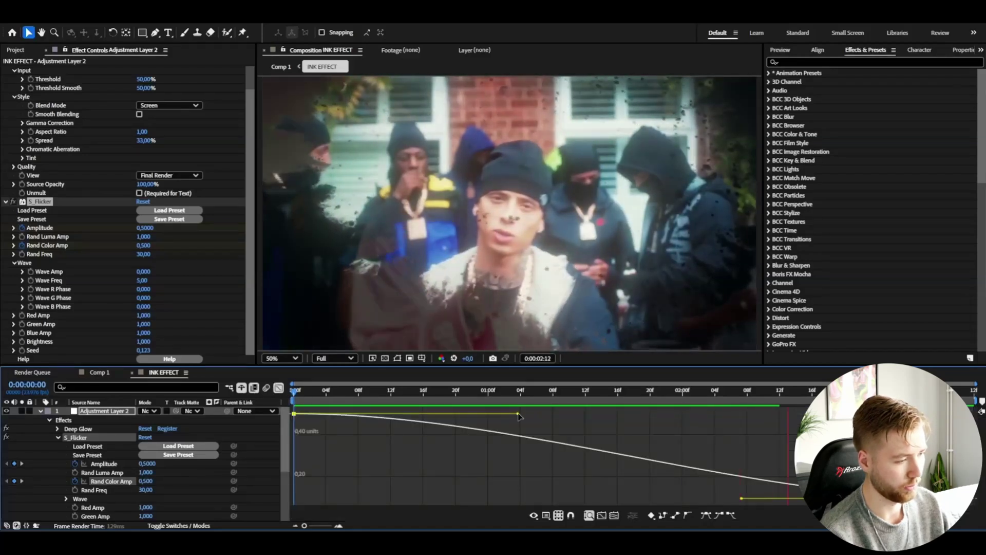
{"action": "left_click_drag", "start_coordinate": [519, 415], "coordinate": [271, 494]}
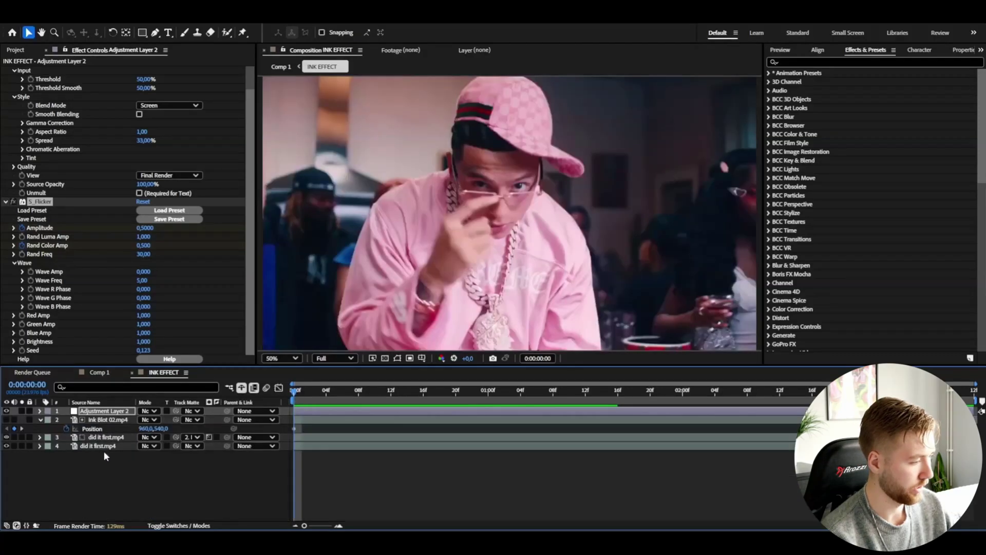
- Pre-compose all layers of the composition into one composition named INK EFFECT
{"action": "left_click", "coordinate": [102, 446], "text": "shift"}
{"action": "right_click", "coordinate": [101, 447]}
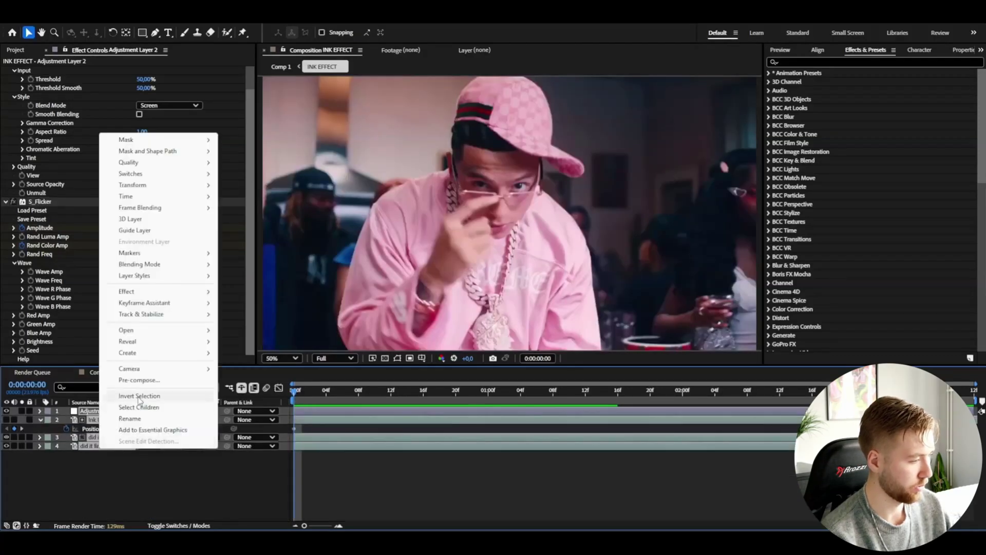
{"action": "left_click", "coordinate": [139, 380]}
{"action": "key", "text": "Return"}
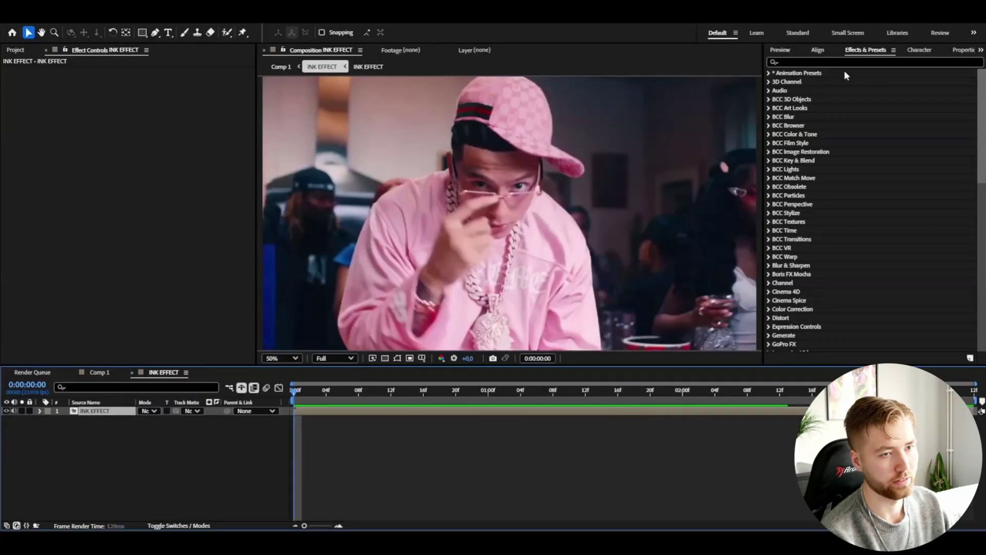
- Apply Shake Sauce 2's keyframed Flicker Shake preset to the INK EFFECT layer at the composition's start, and go to 0:00:03:11
{"action": "left_click", "coordinate": [981, 50]}
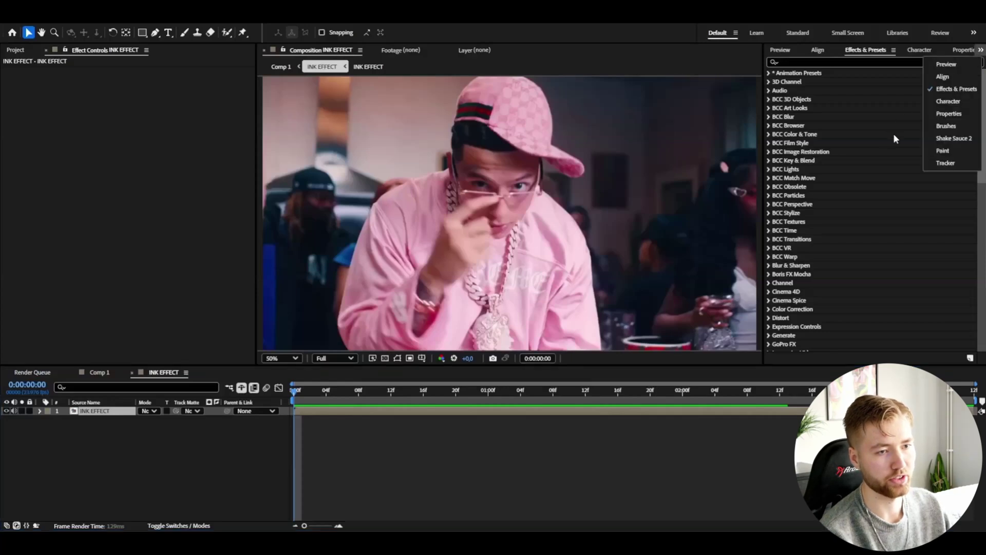
{"action": "left_click", "coordinate": [948, 137]}
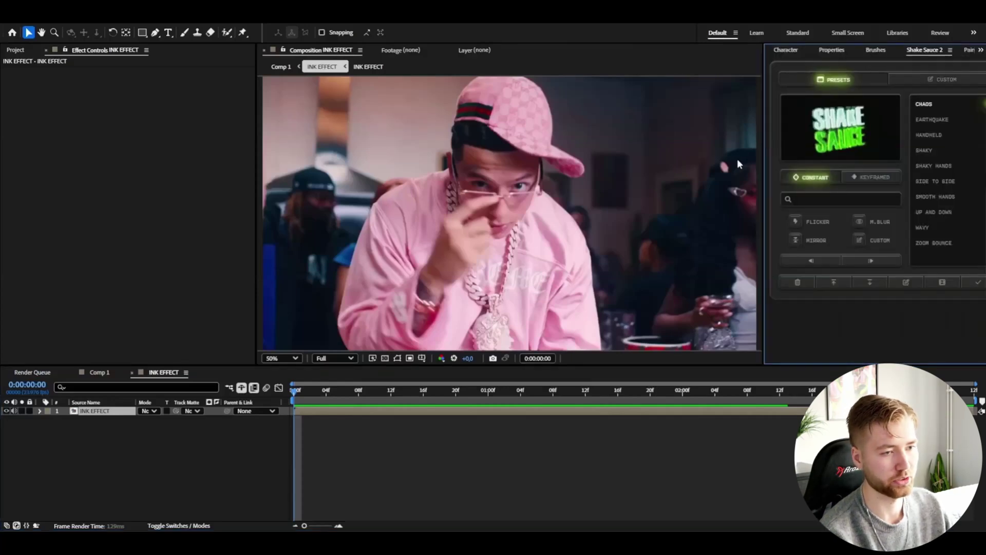
{"action": "left_click", "coordinate": [868, 176]}
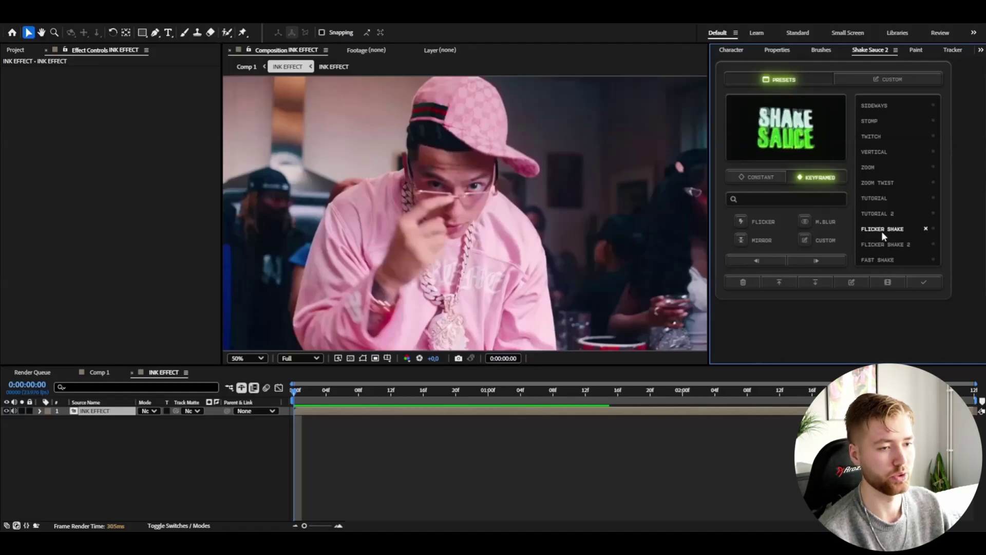
{"action": "left_click", "coordinate": [882, 230]}
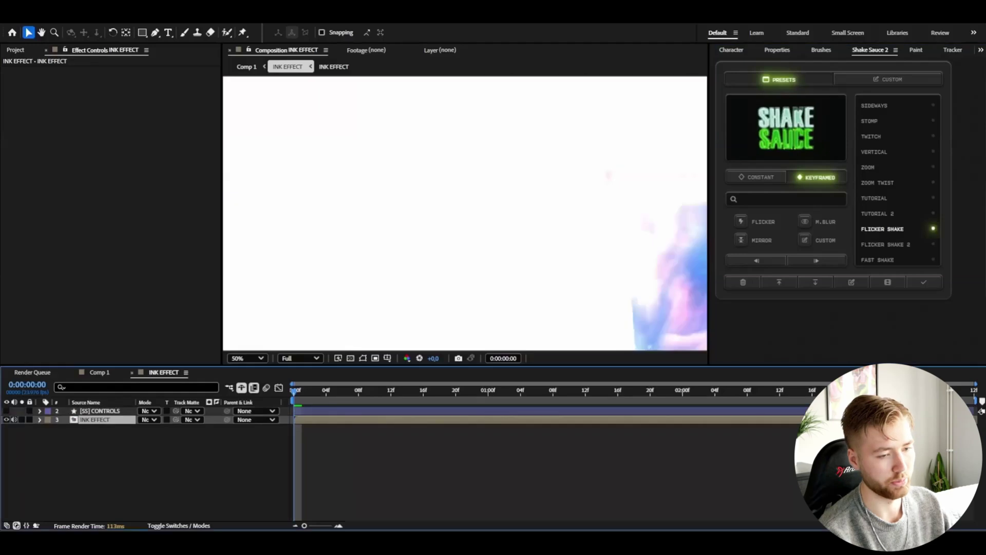
{"action": "left_click", "coordinate": [966, 391]}
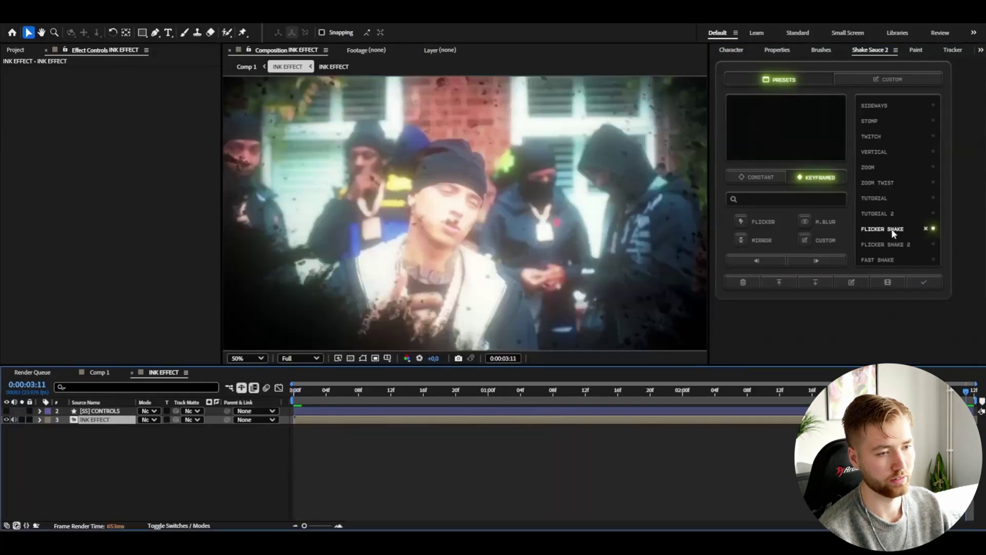